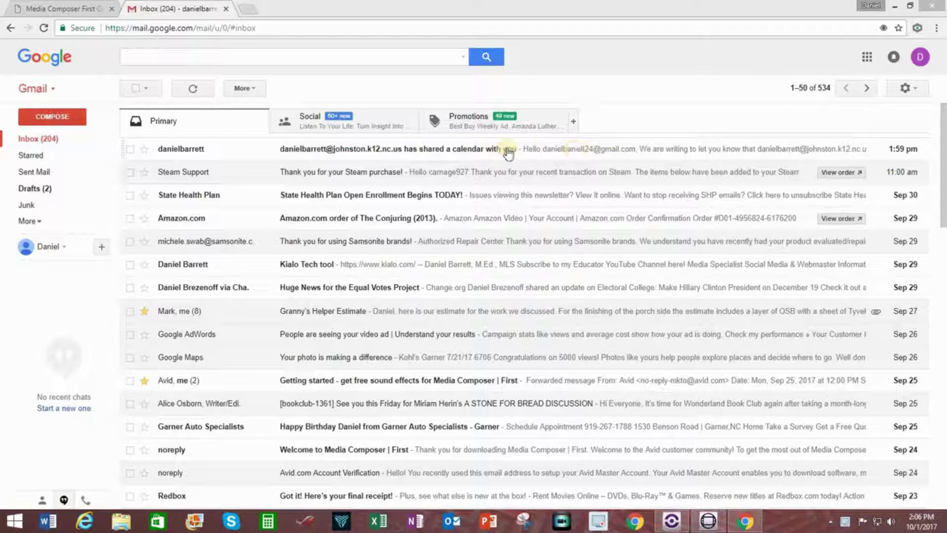
Step: Open the 'has shared a calendar with you' email for Computer Cart Reservations
click(402, 150)
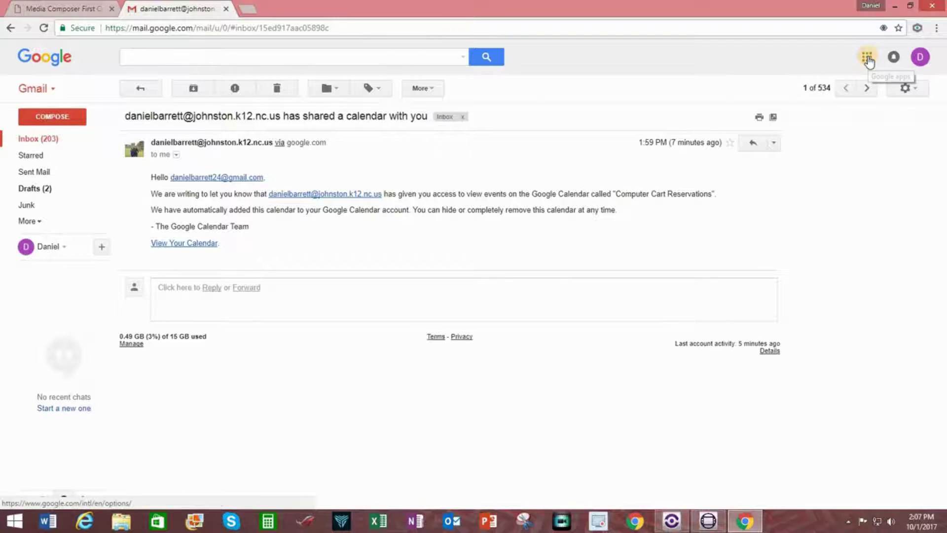
Step: Launch Calendar from the Google apps grid and decline the mobile-app offer
click(868, 59)
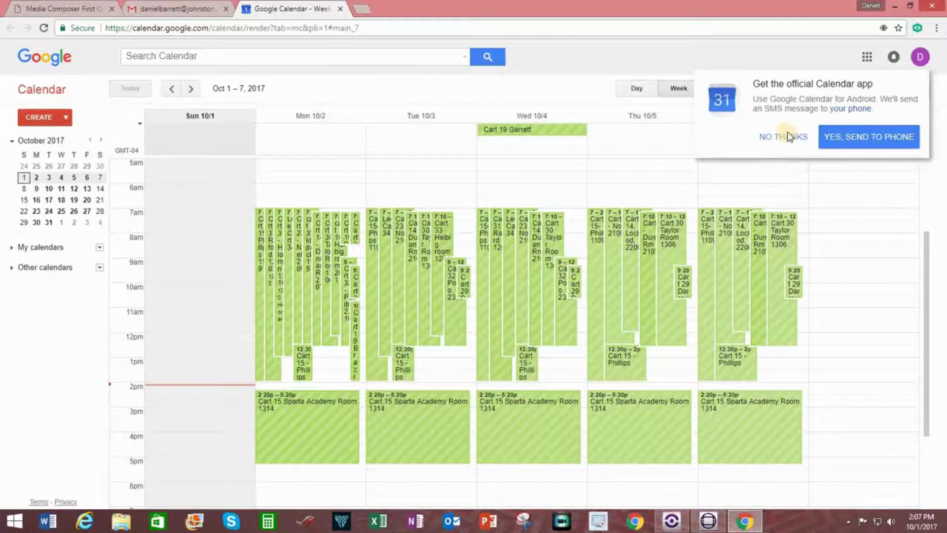
click(795, 142)
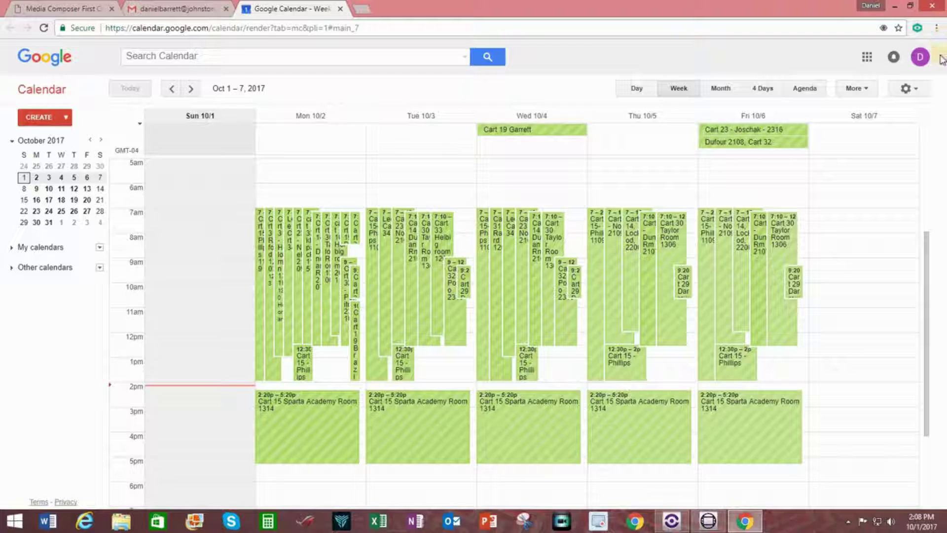
Step: Sign out and sign back in with the second (school) account and its password
click(920, 56)
click(894, 170)
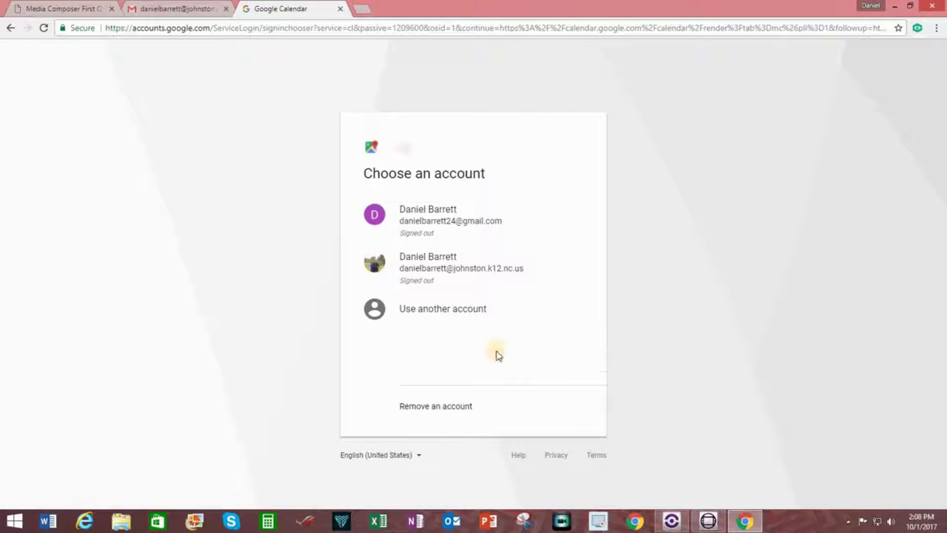
click(488, 274)
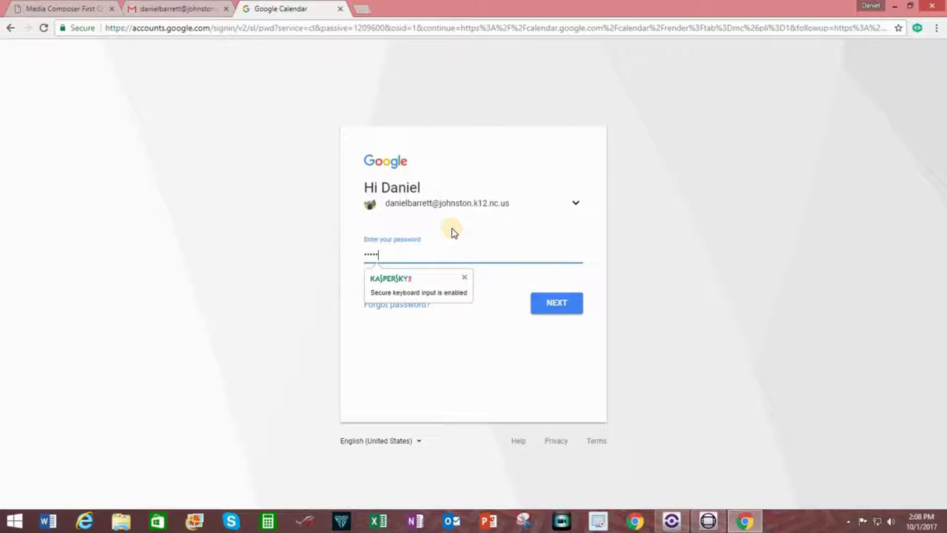
text(****)
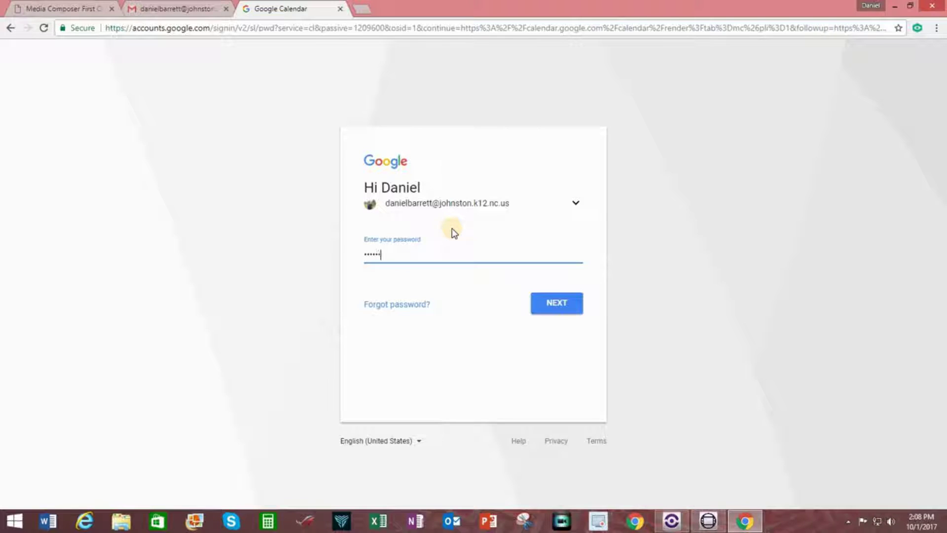
key(Return)
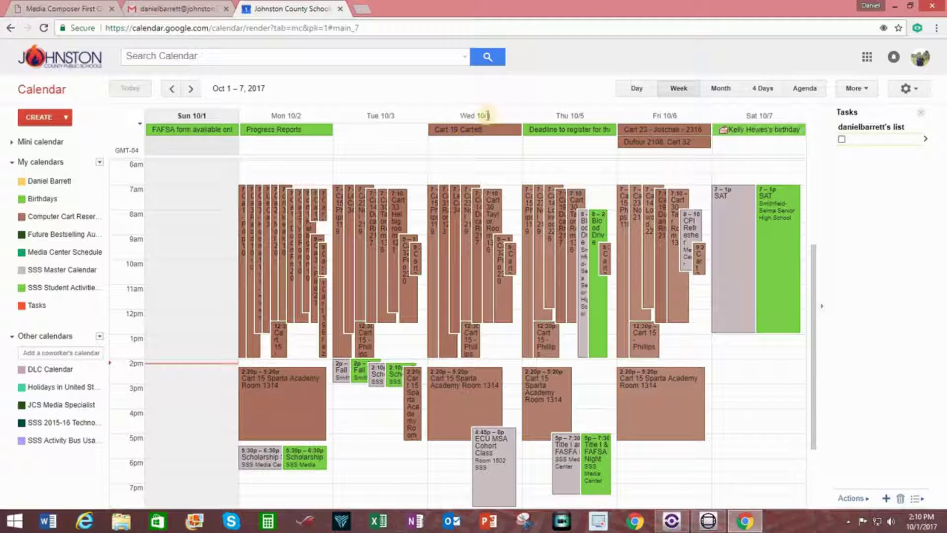
Step: Try the Day, Month, 4 Days and Agenda calendar views
click(641, 91)
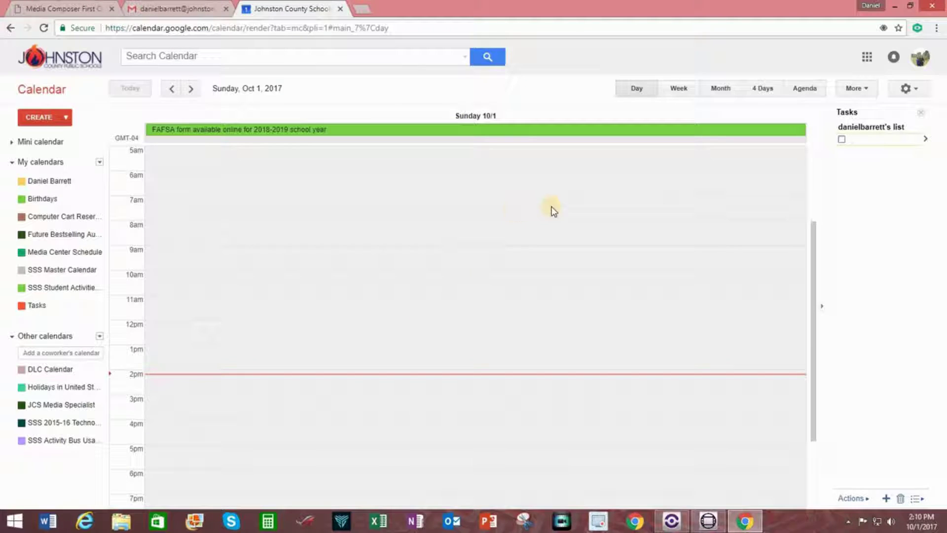
click(721, 91)
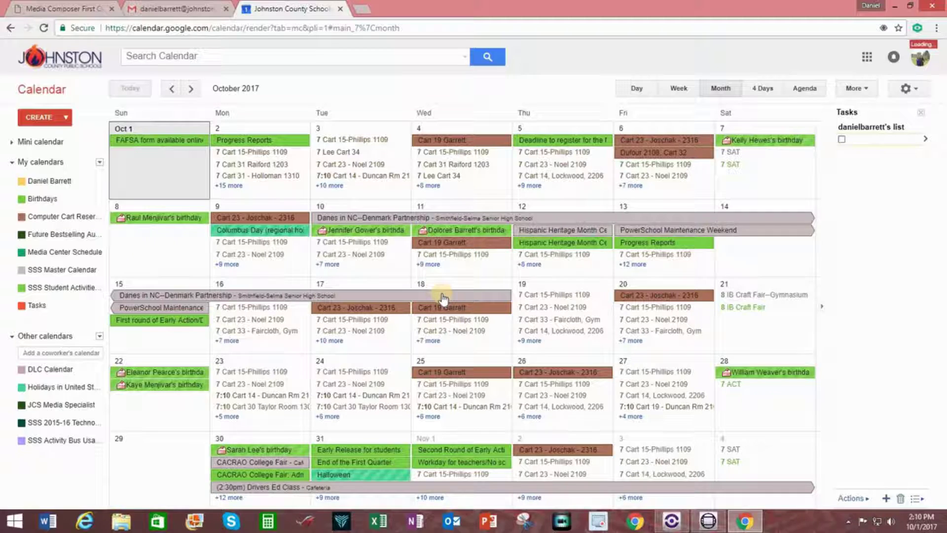
scroll(443, 299, up, 1)
scroll(443, 299, down, 1)
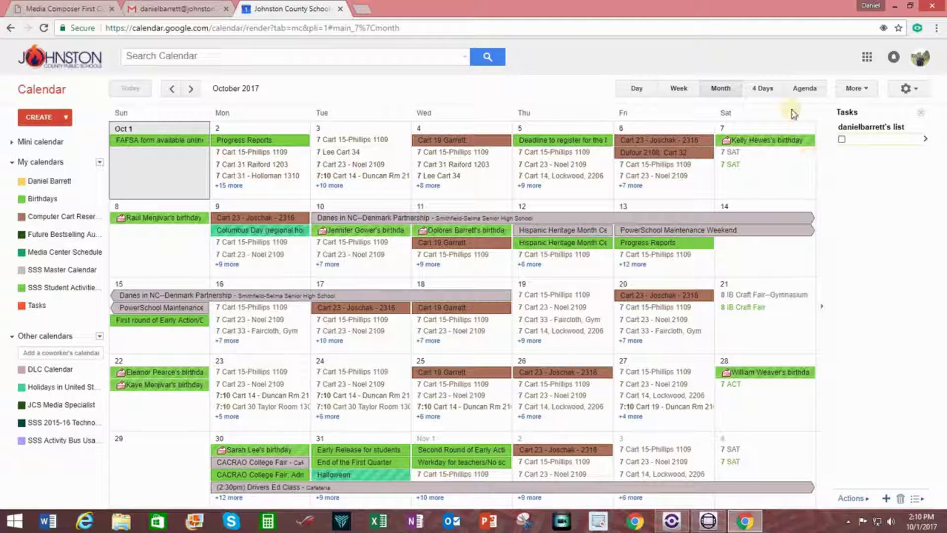
click(762, 88)
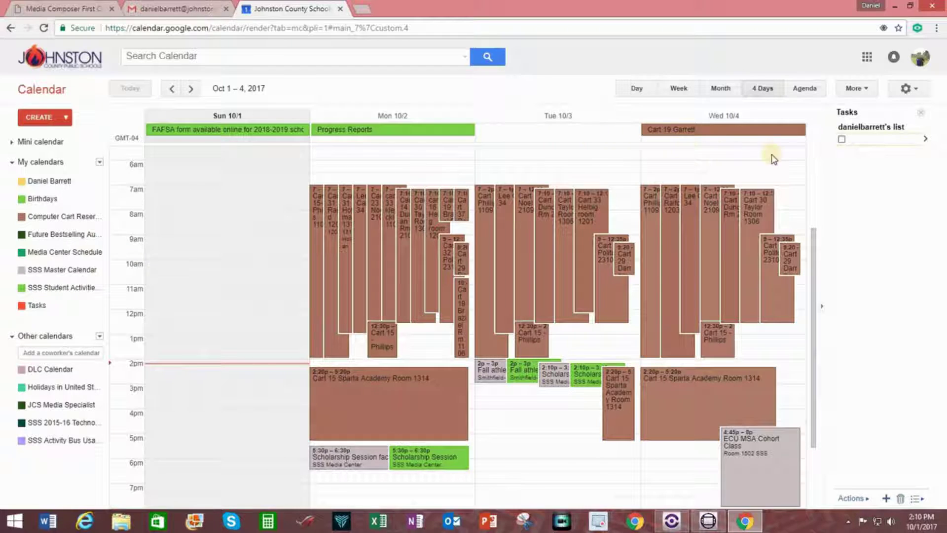
click(815, 90)
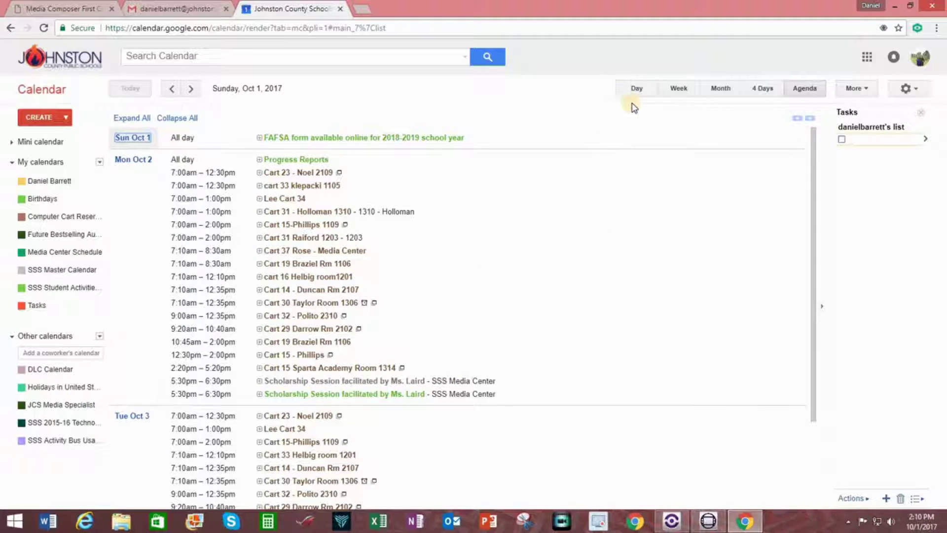
Step: Return to Day view and step forward to Monday, Oct 2
click(637, 91)
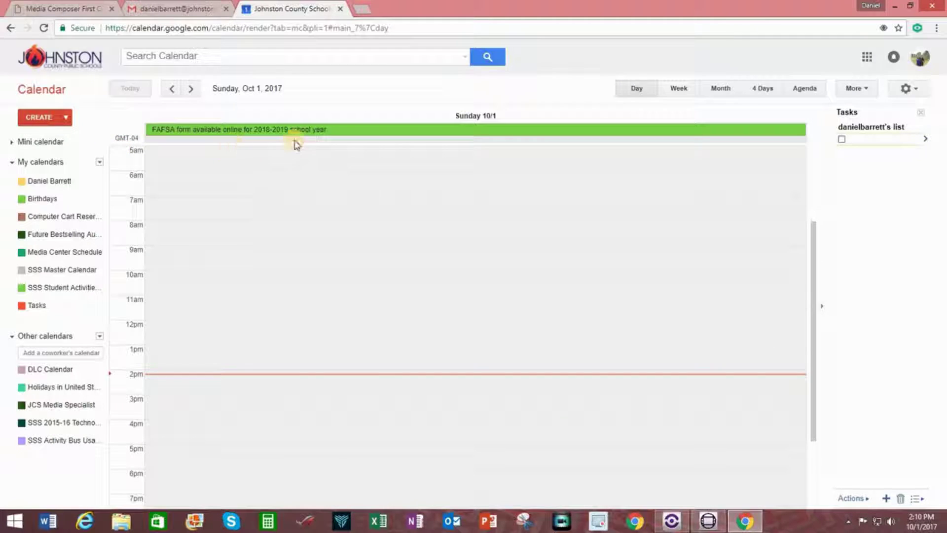
click(196, 90)
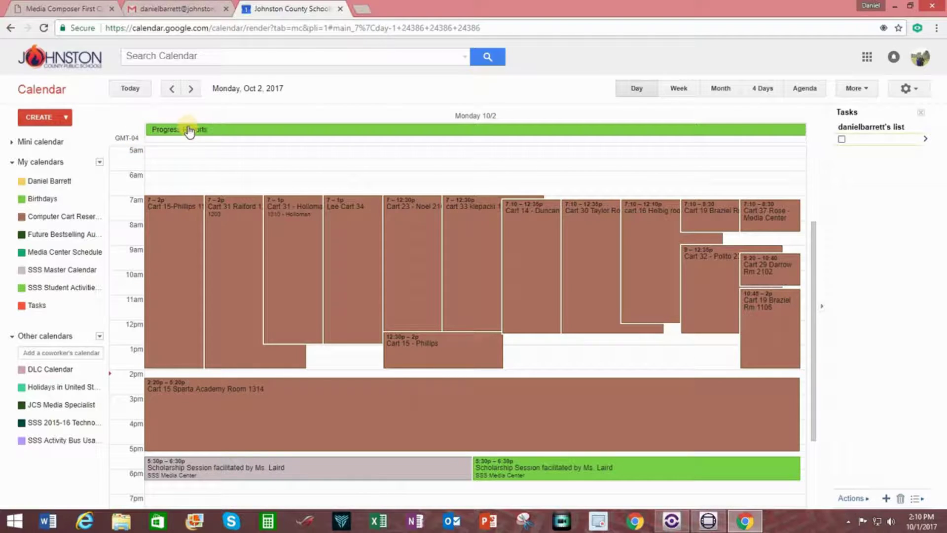
click(171, 89)
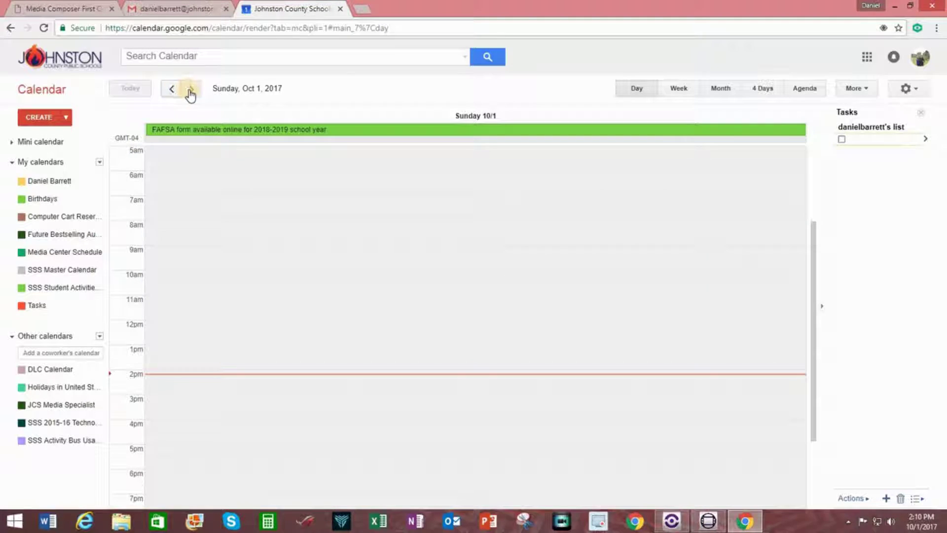
click(190, 90)
click(172, 89)
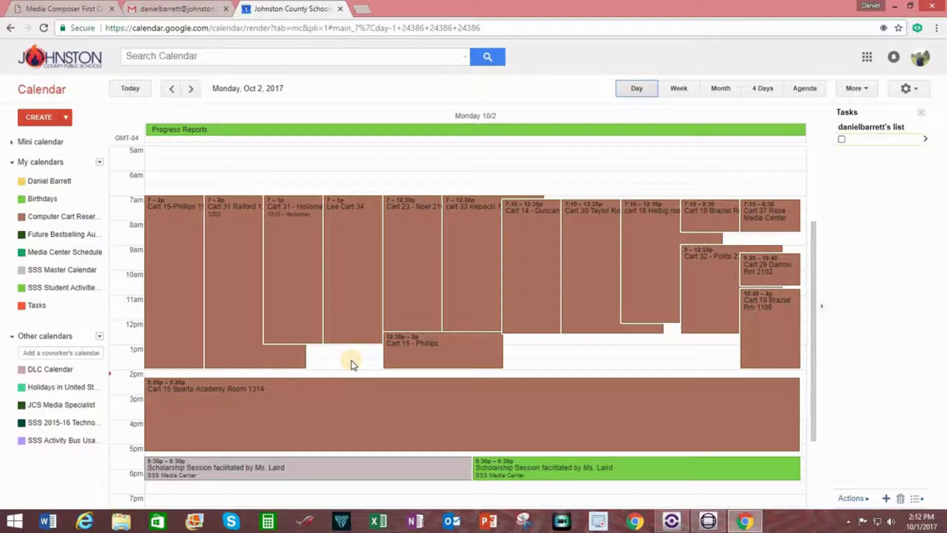
click(349, 418)
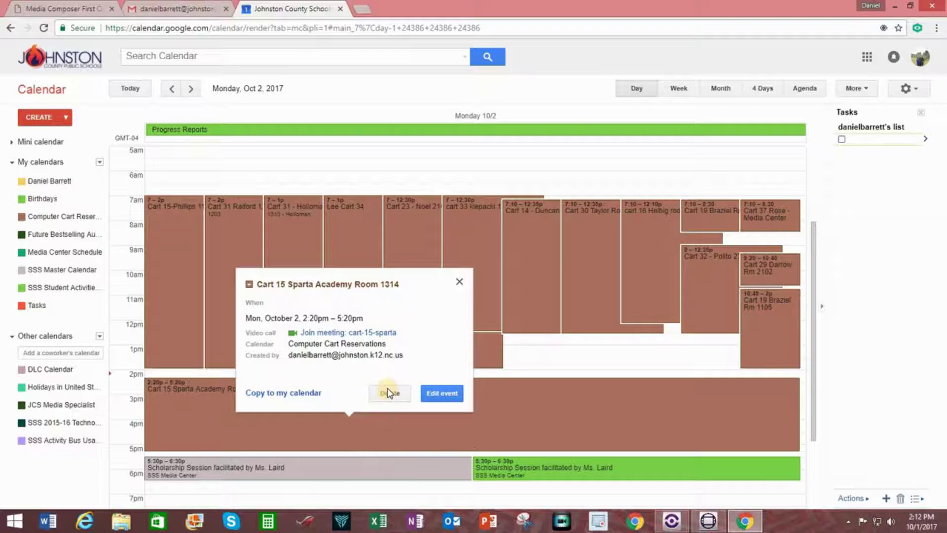
click(459, 282)
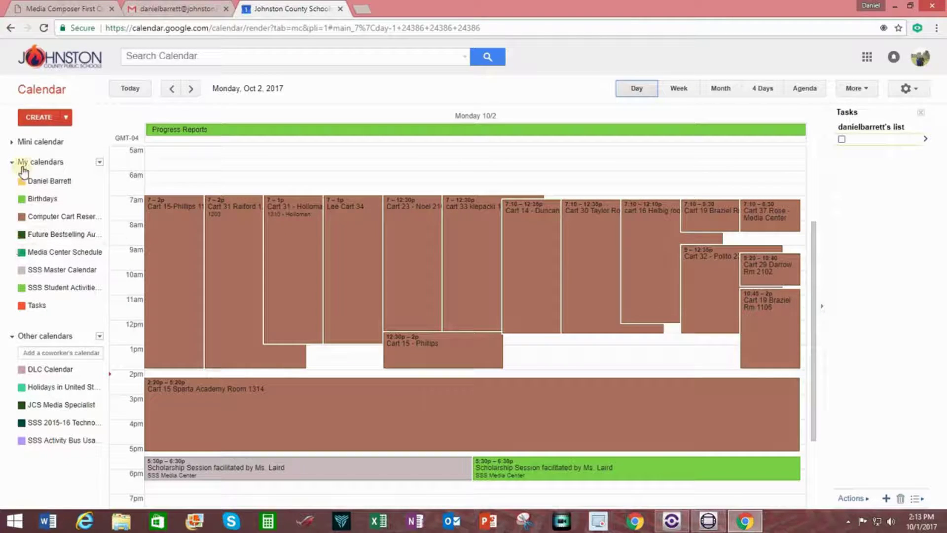
click(26, 216)
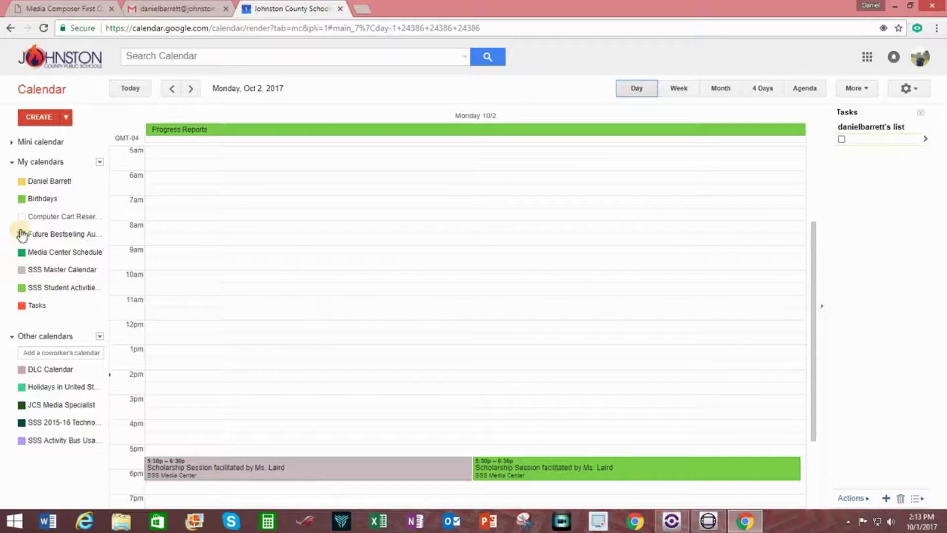
click(29, 222)
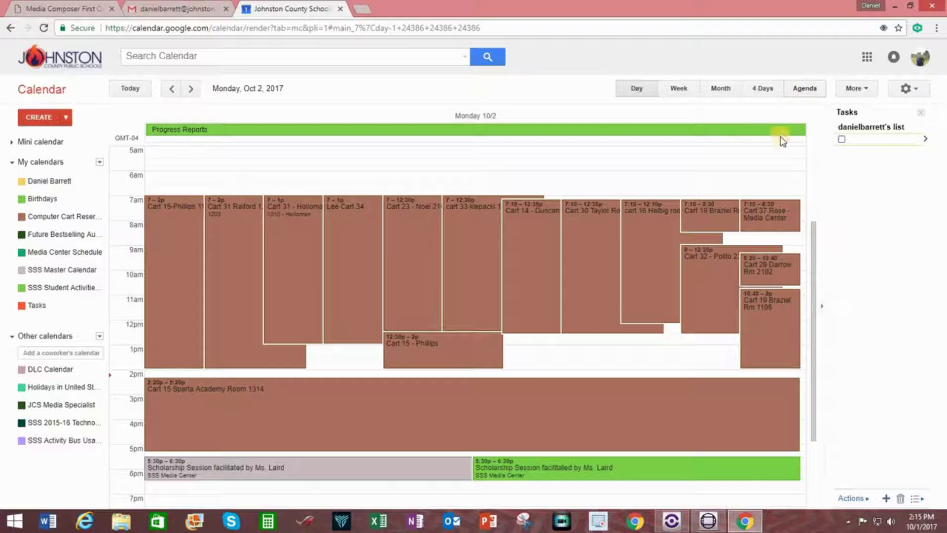
Step: Preview Monday's reservations in Agenda view, then go back to the Day grid
click(804, 88)
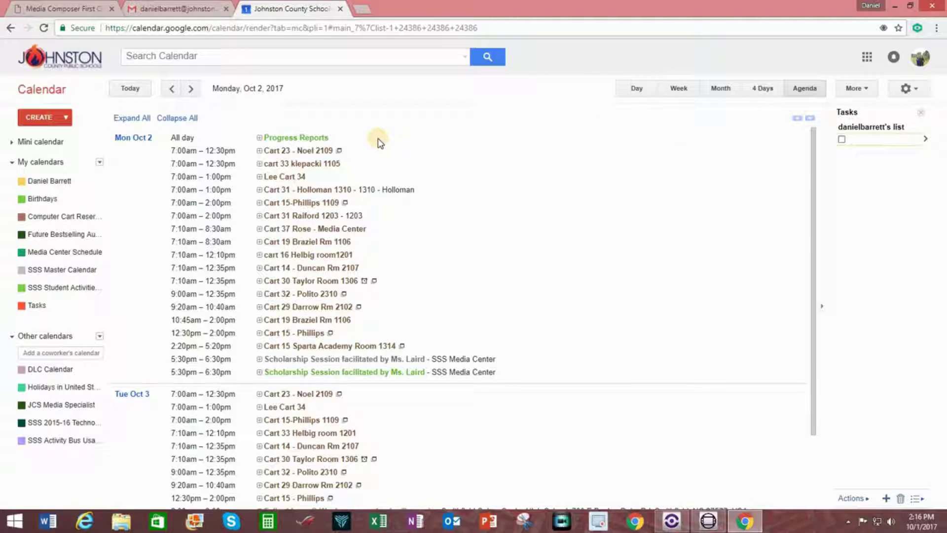
click(638, 93)
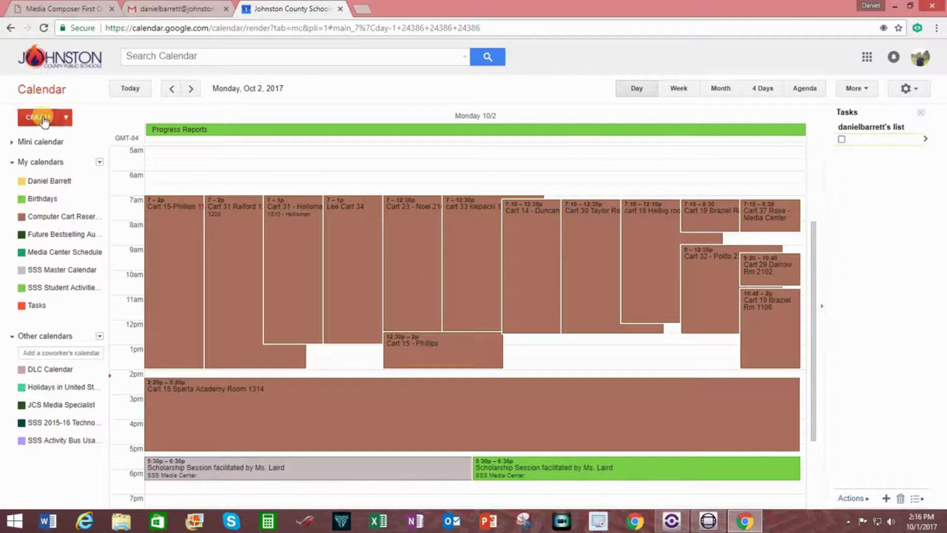
Step: Draft a Mon Oct 2, 6–7am event 'Cart 17 Barrett Media Center' on Computer Cart Reservations
click(66, 118)
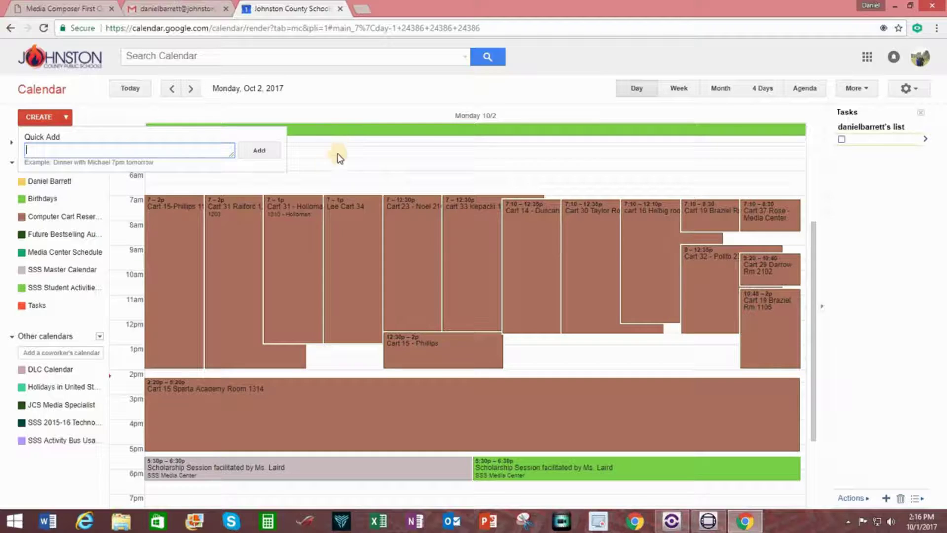
click(372, 108)
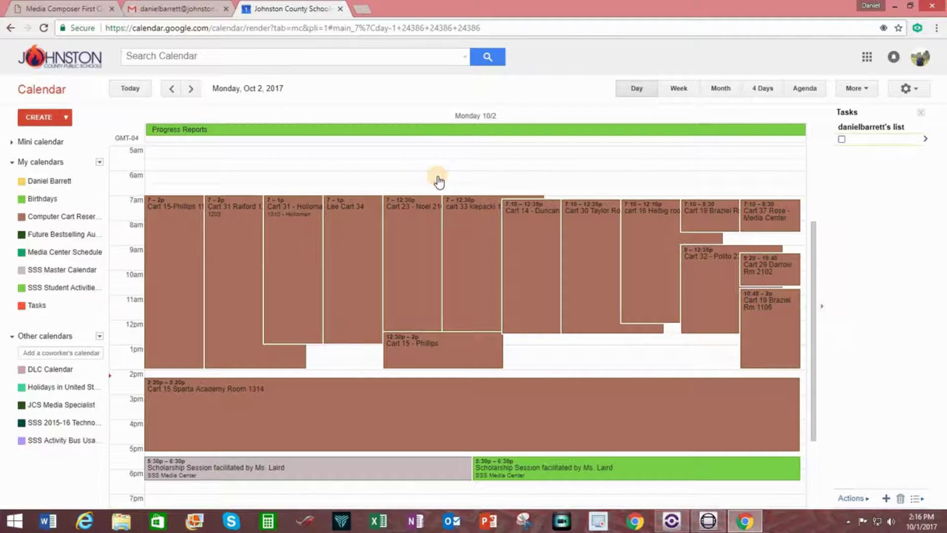
click(437, 179)
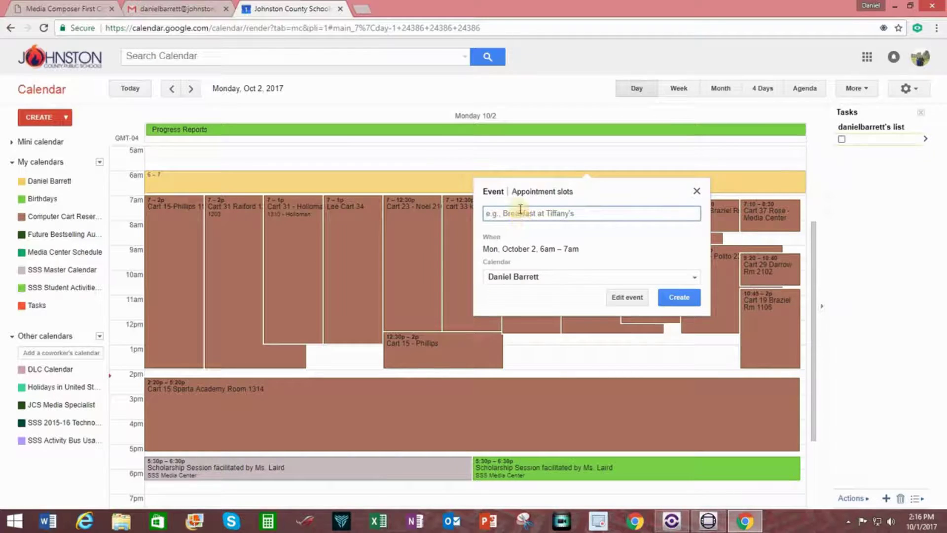
text(Cart 17    Barrett)
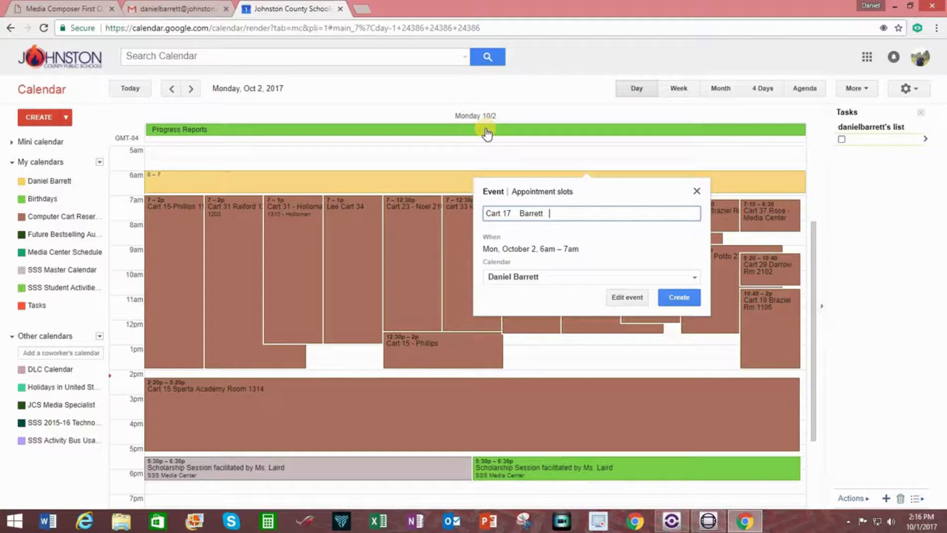
text(Center)
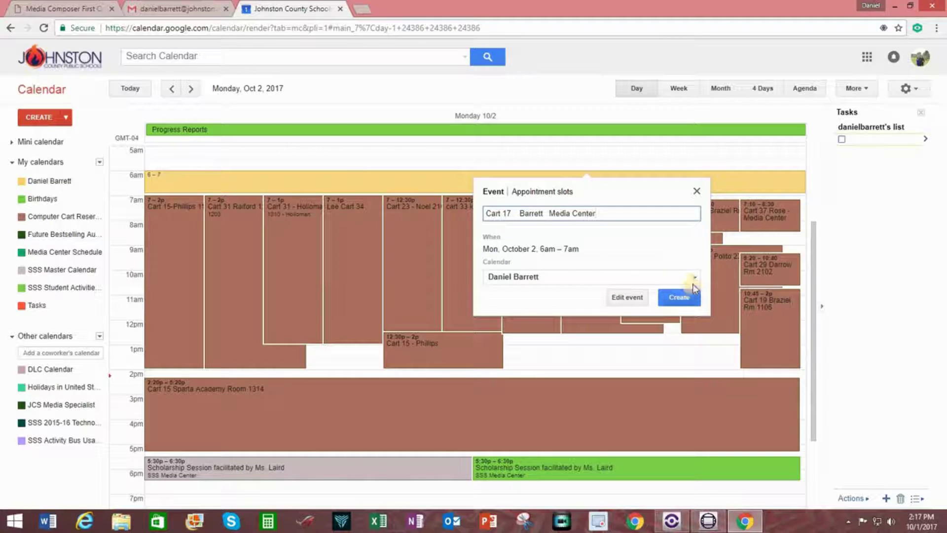
click(585, 278)
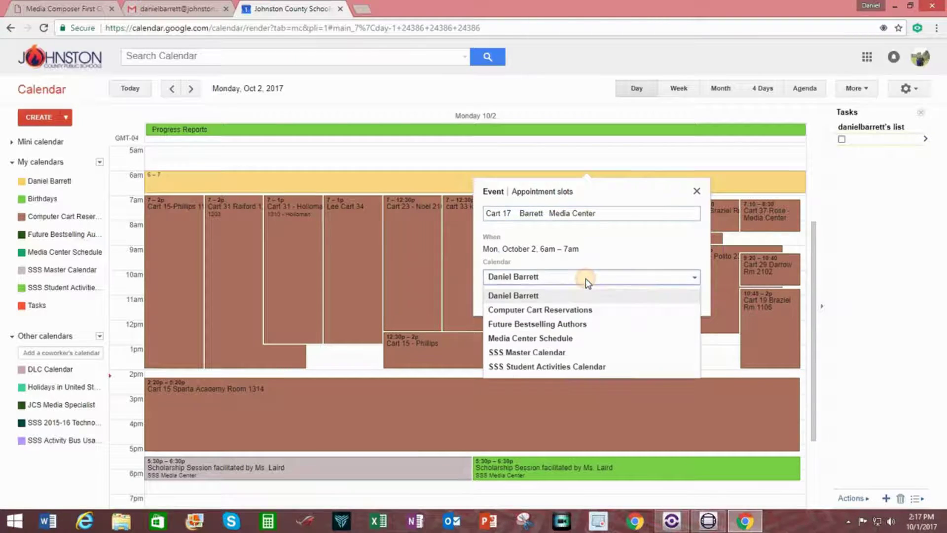
click(567, 311)
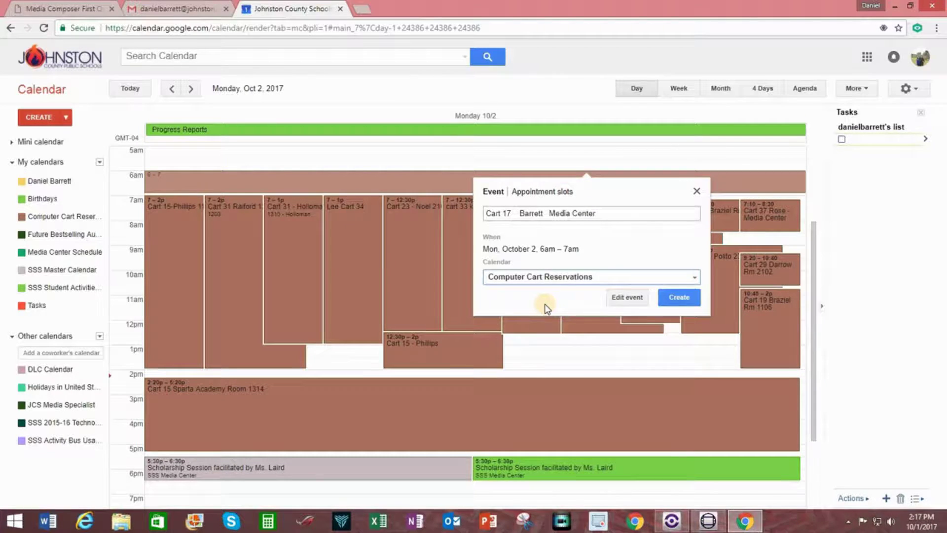
Step: Open the reservation's full details and toggle All day on, then back off
click(634, 299)
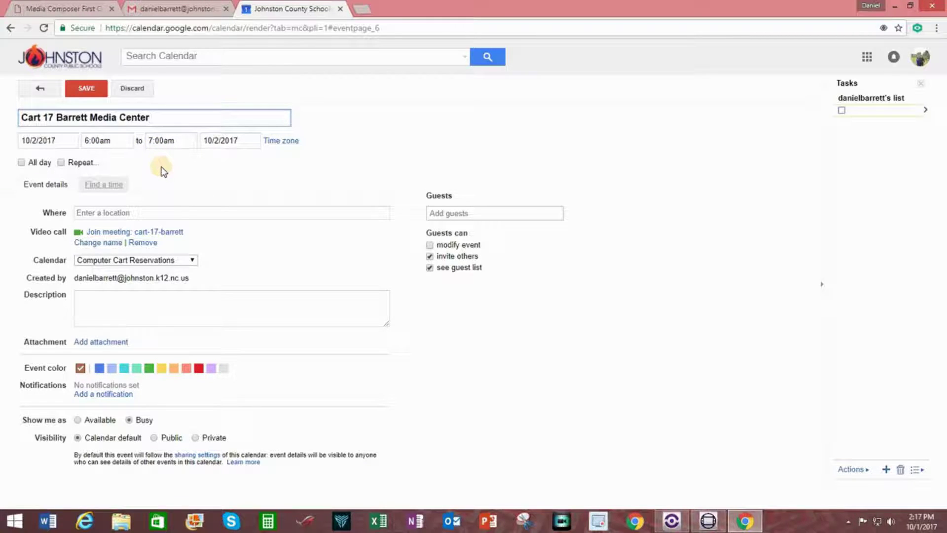
click(20, 163)
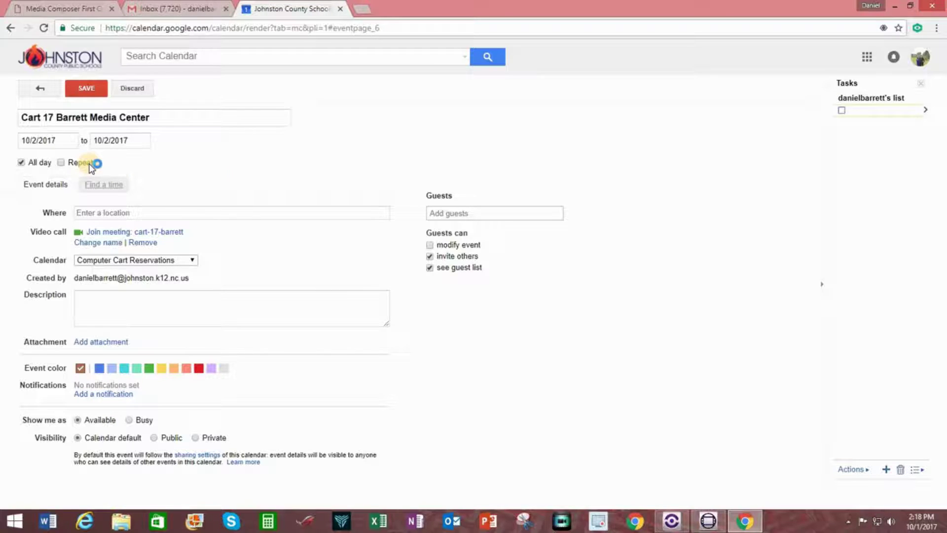
click(78, 212)
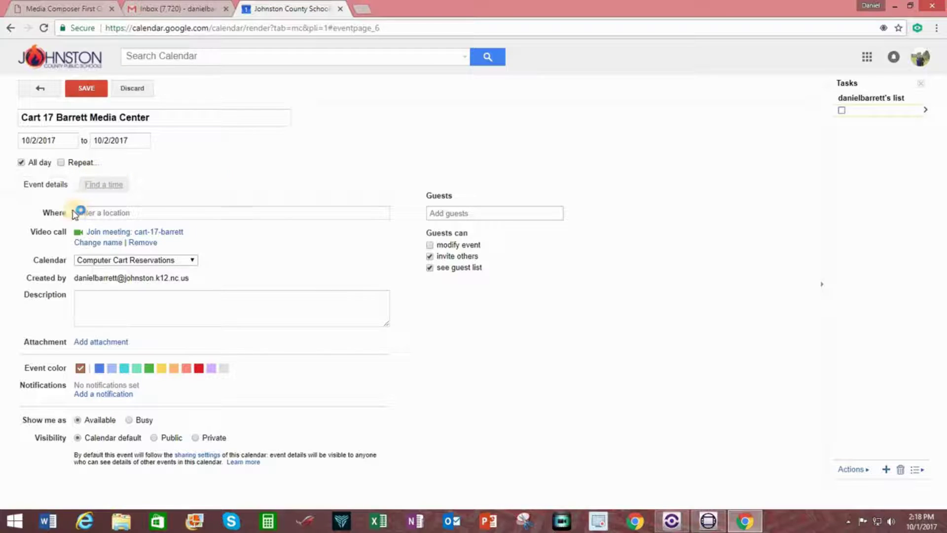
click(22, 162)
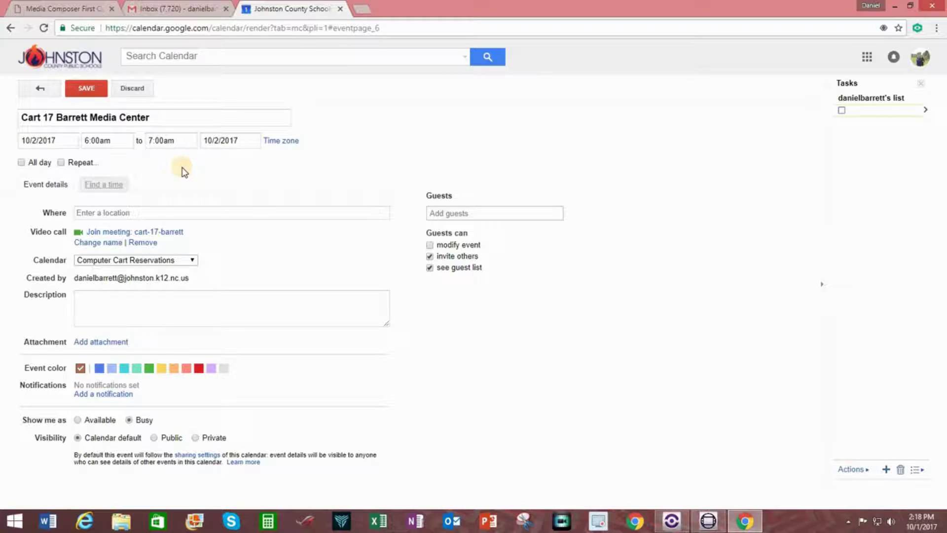
Step: Set the reservation to run from 7:00am to 8:40am on Oct 2
click(122, 143)
click(127, 212)
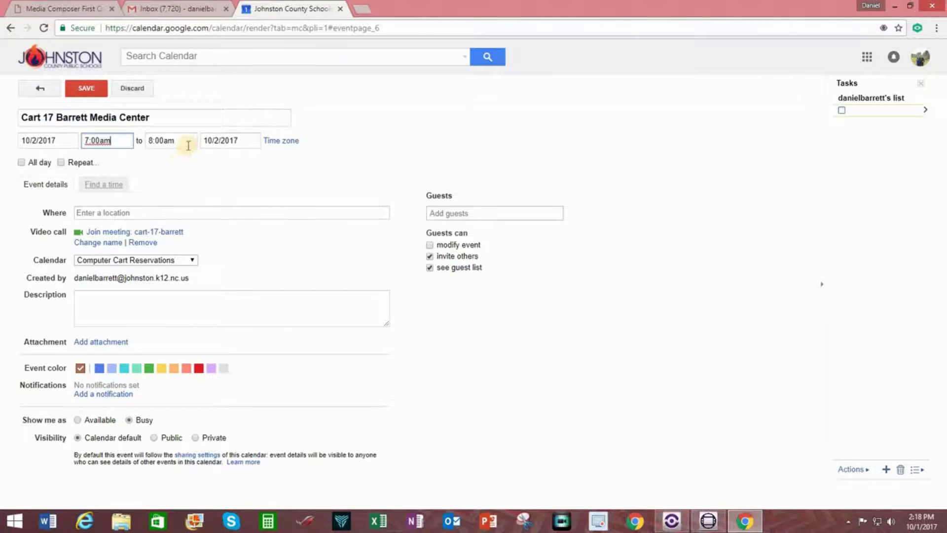
click(187, 142)
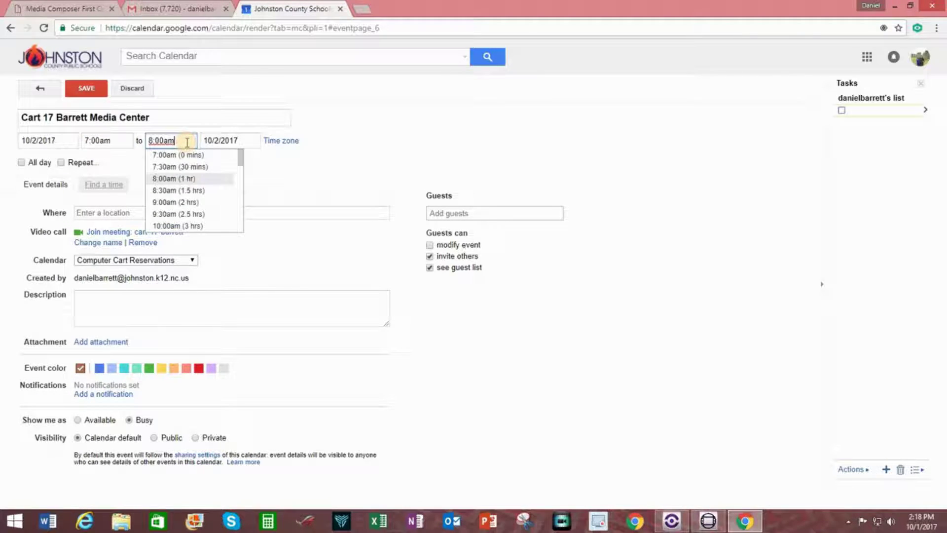
click(167, 189)
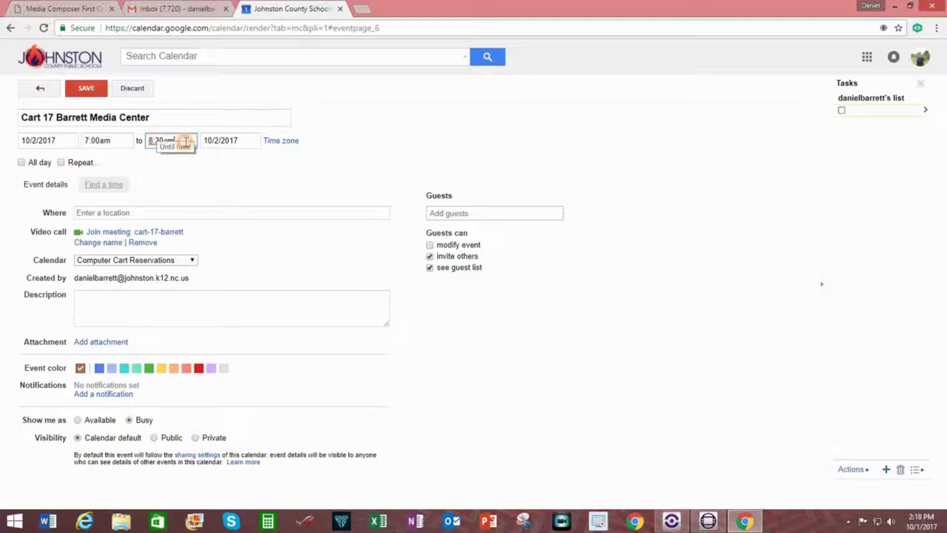
click(157, 138)
key(BackSpace)
text(4)
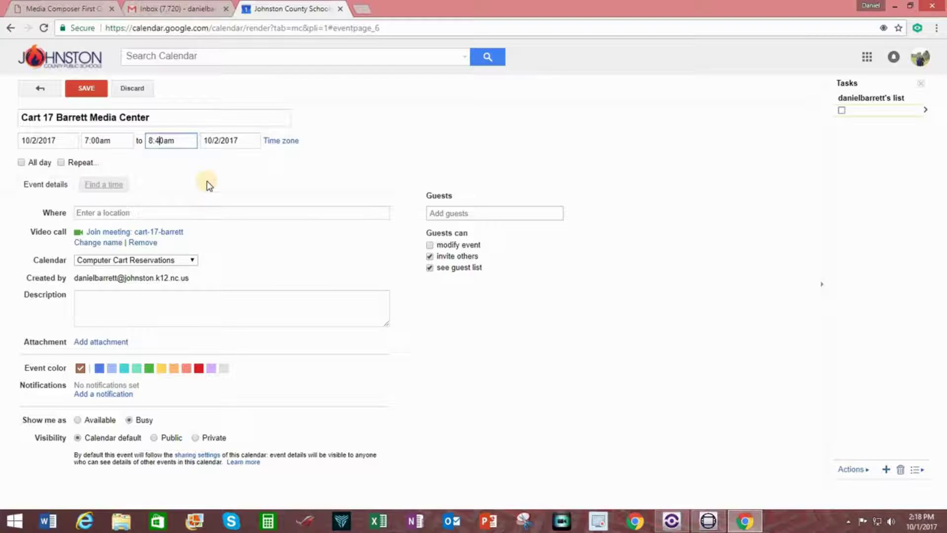
click(207, 181)
Step: Enter 'Media Center' as the reservation's location
click(127, 213)
text(M)
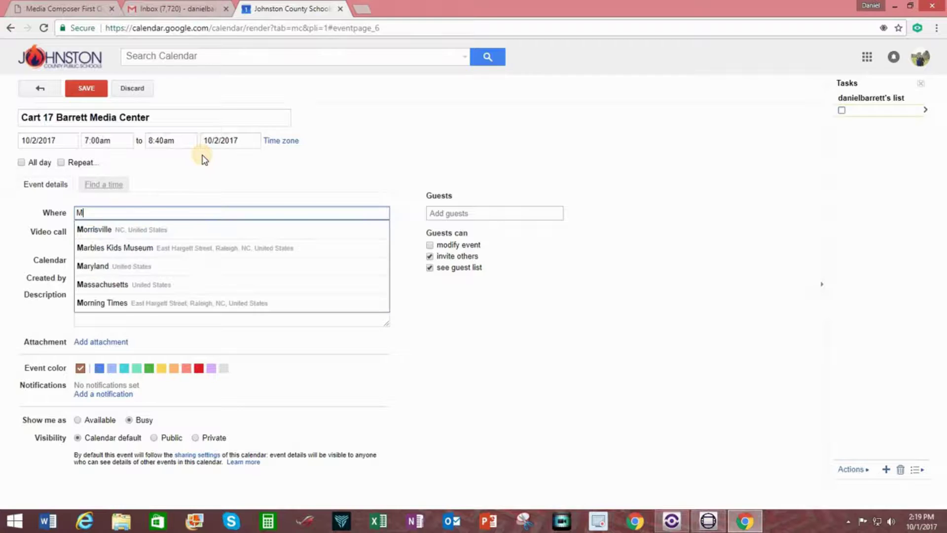
text(dedia Center)
click(164, 117)
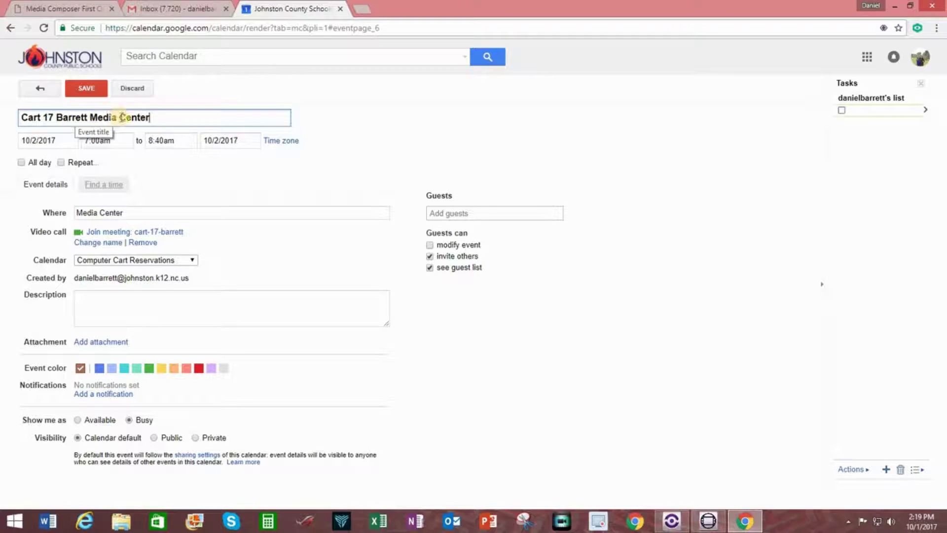
click(123, 298)
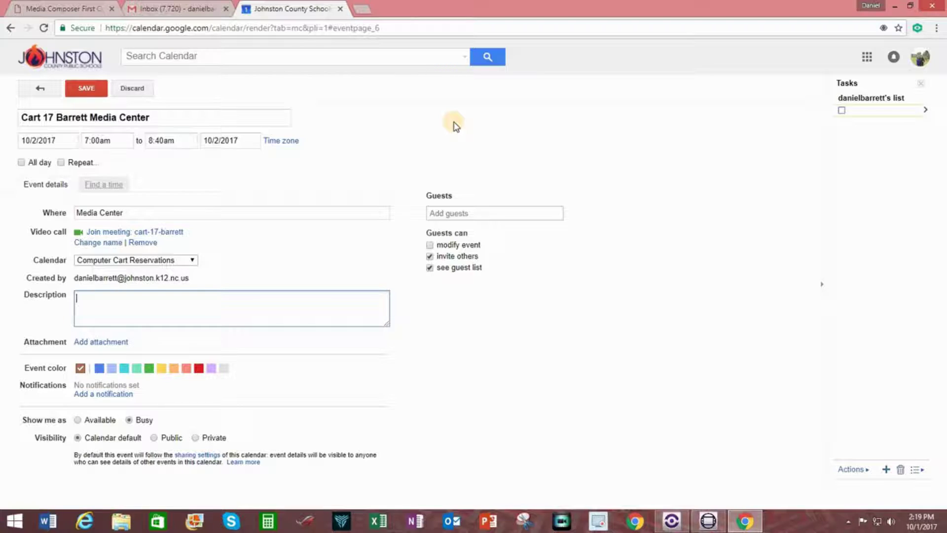
Step: Add the description 'Testing' and set the event colour to green
text(Teast)
text(ing)
click(275, 254)
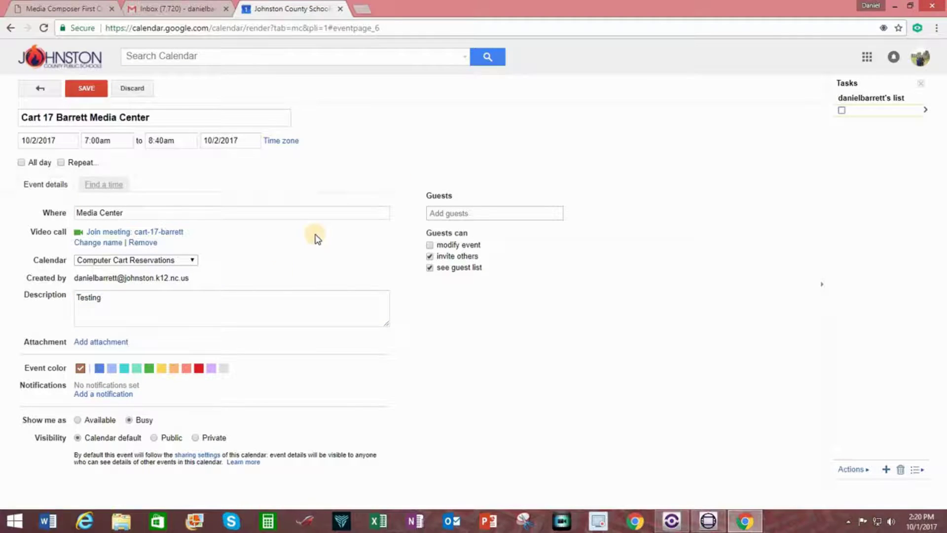
click(100, 370)
click(148, 368)
Step: Configure a weekly Monday–Friday repeat ending on 10/6/2017
click(61, 163)
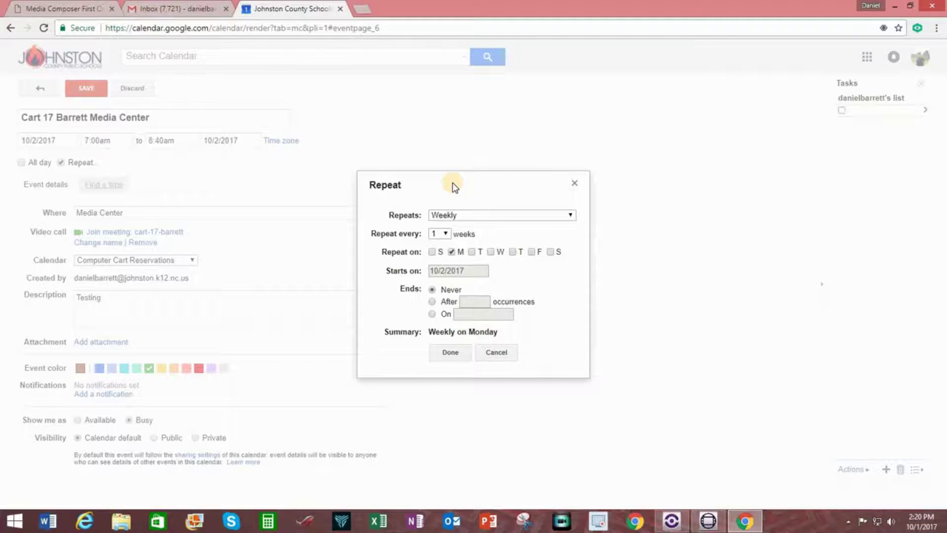
key(Tab)
key(Tab)
click(474, 252)
click(512, 253)
click(531, 252)
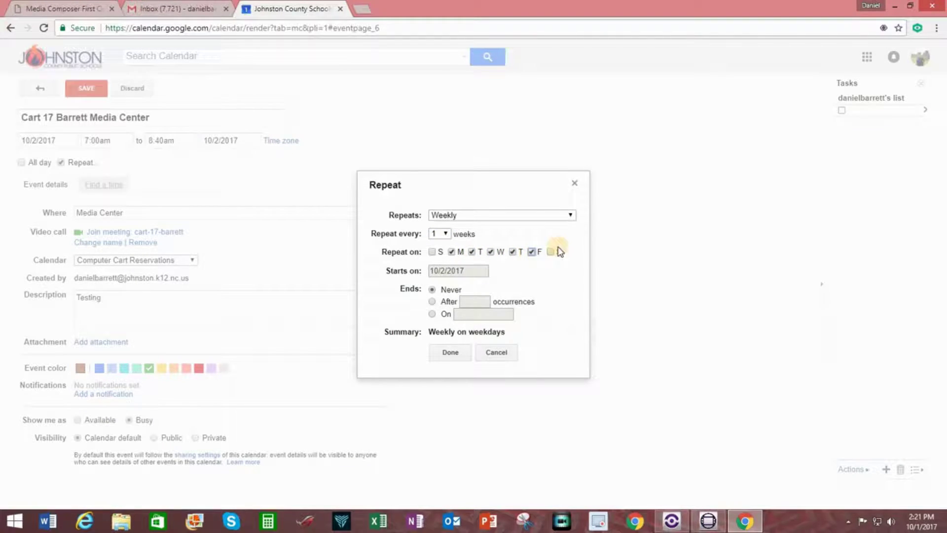
click(432, 314)
click(502, 314)
text(11/6/2017)
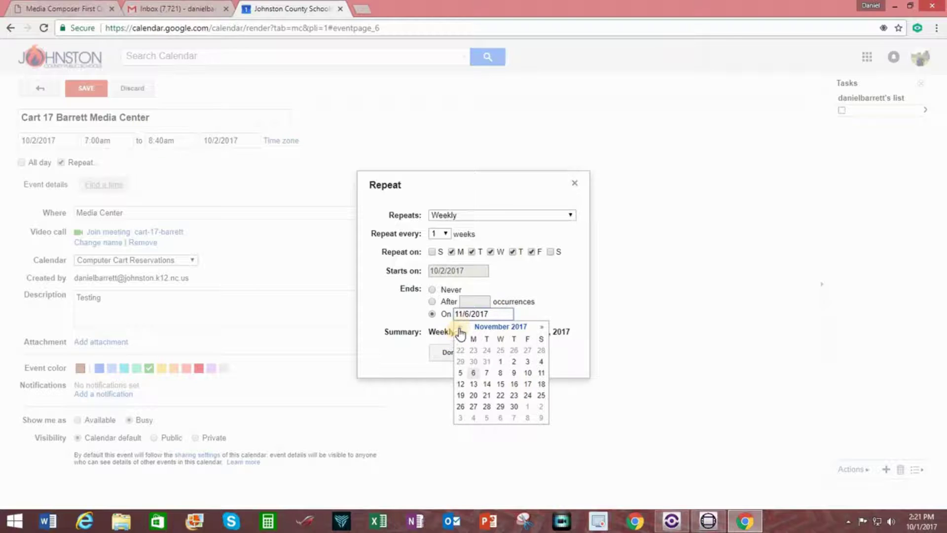
click(460, 328)
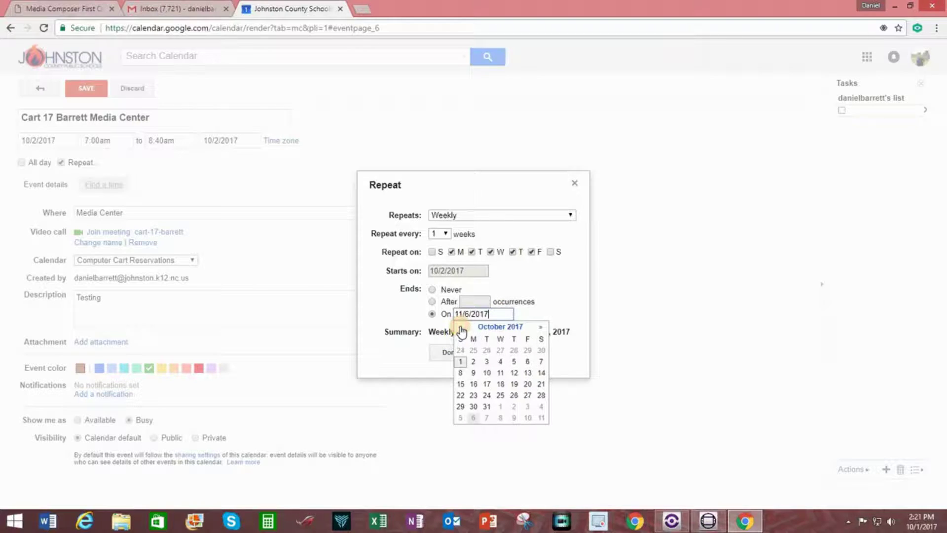
click(527, 362)
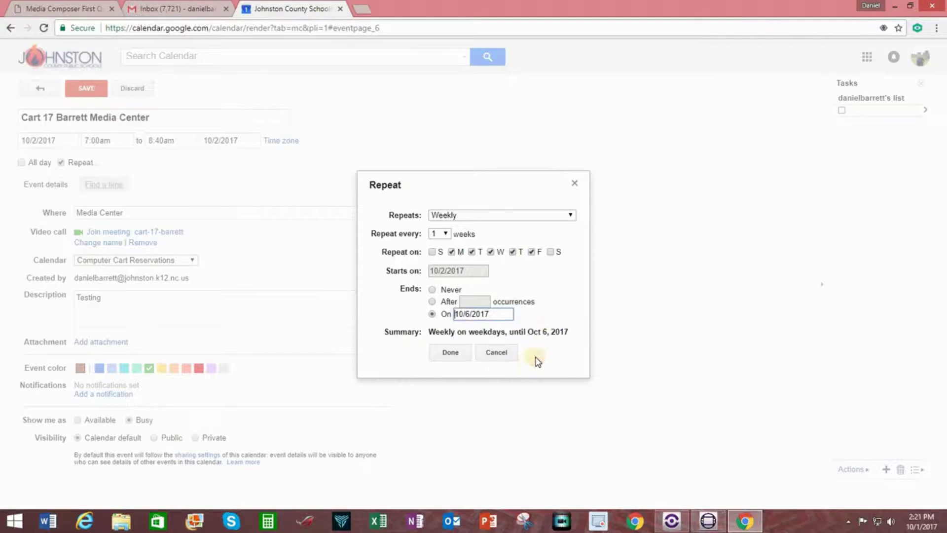
click(452, 352)
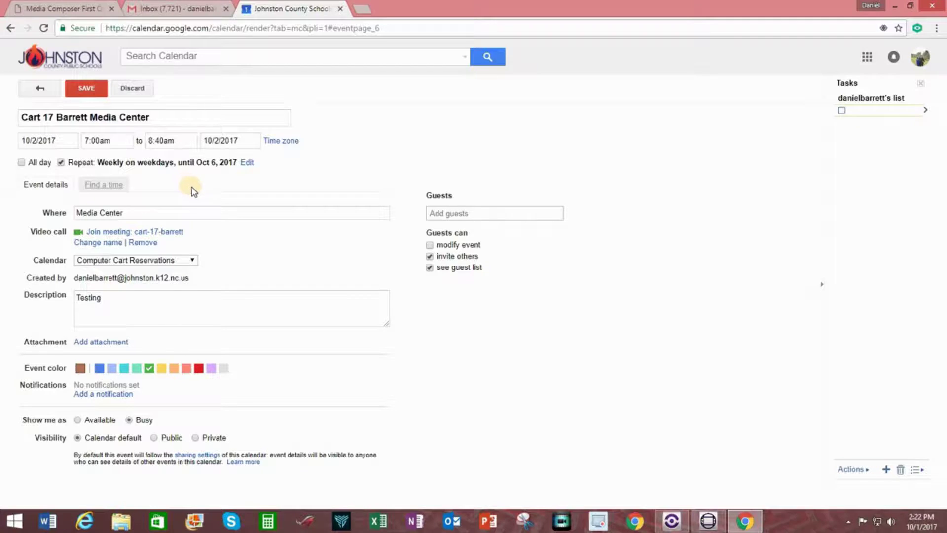
click(88, 89)
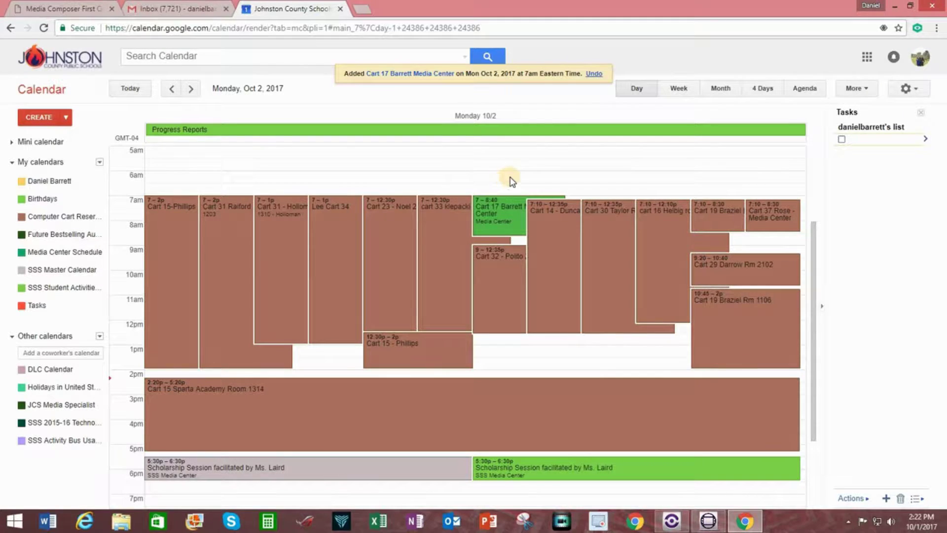
click(514, 218)
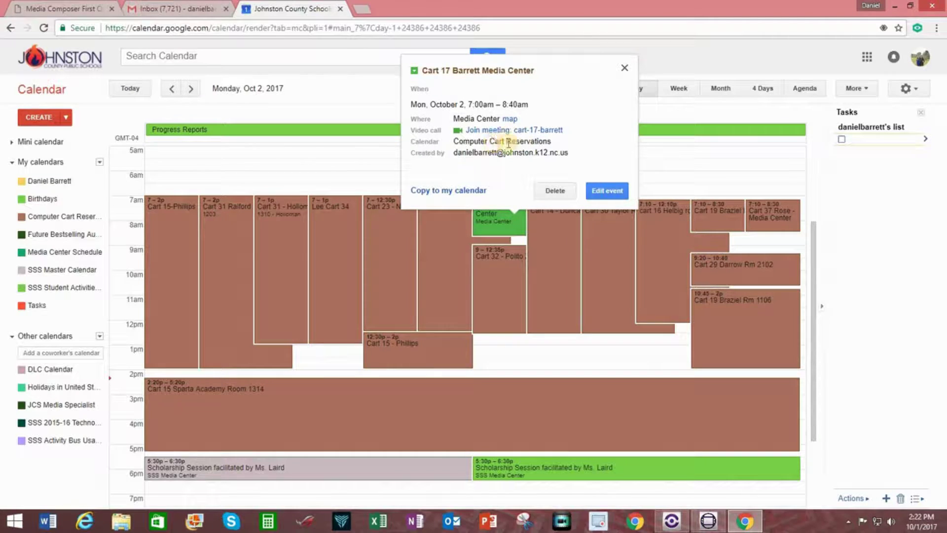
click(624, 67)
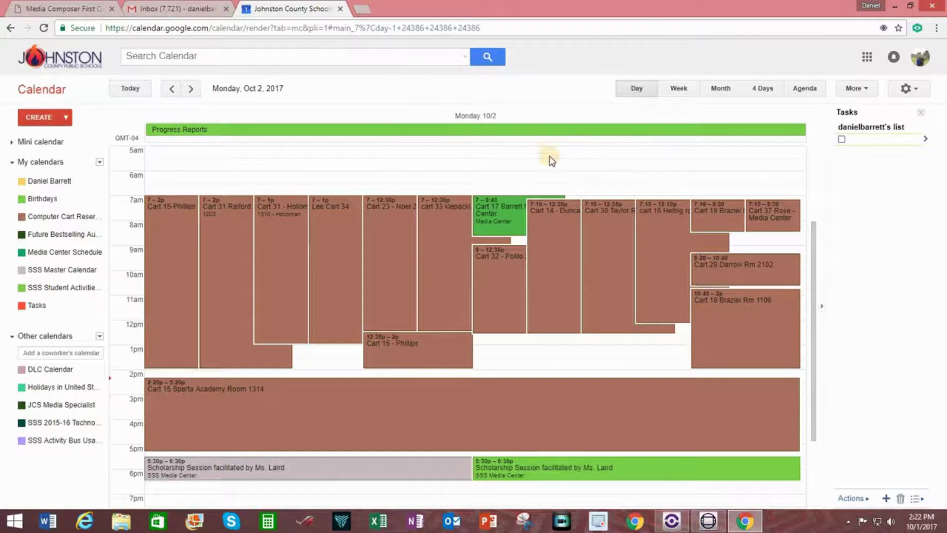
click(190, 89)
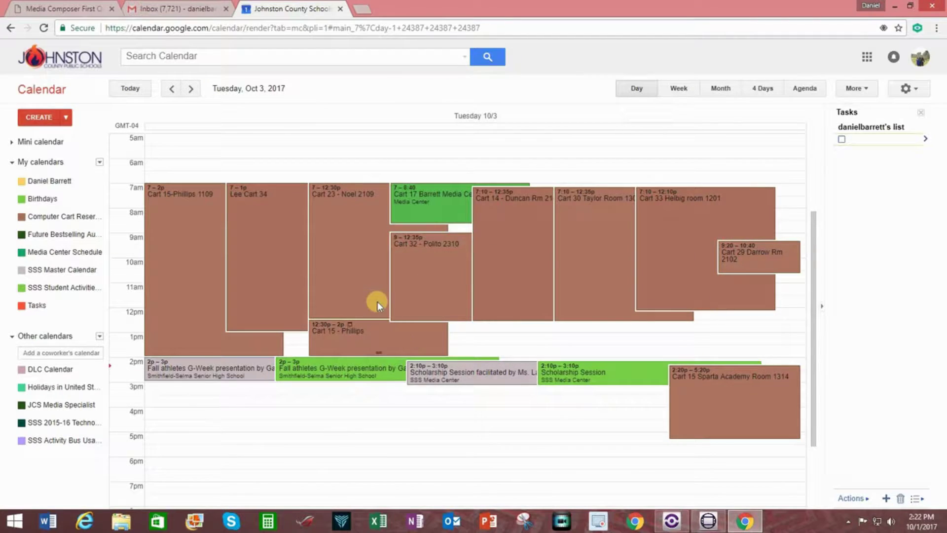
click(190, 89)
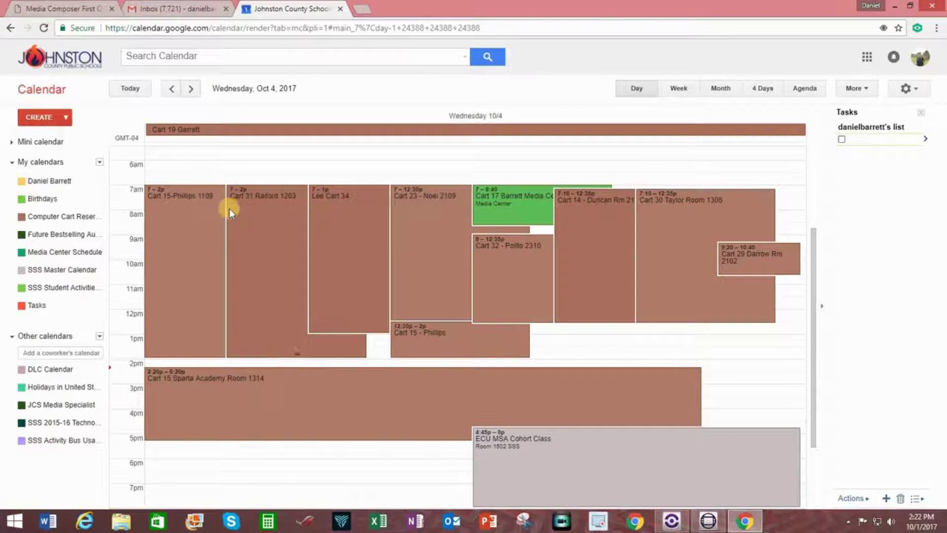
key(n)
key(n)
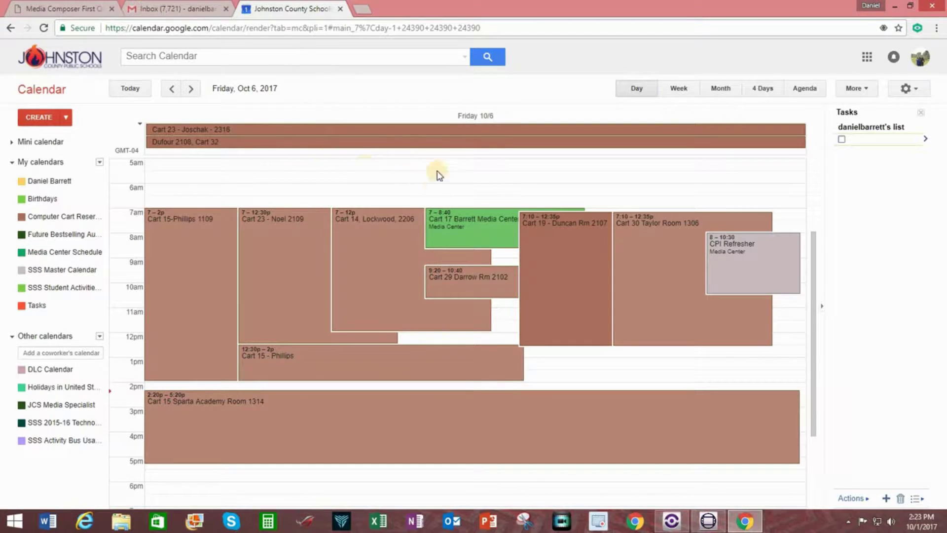
click(408, 141)
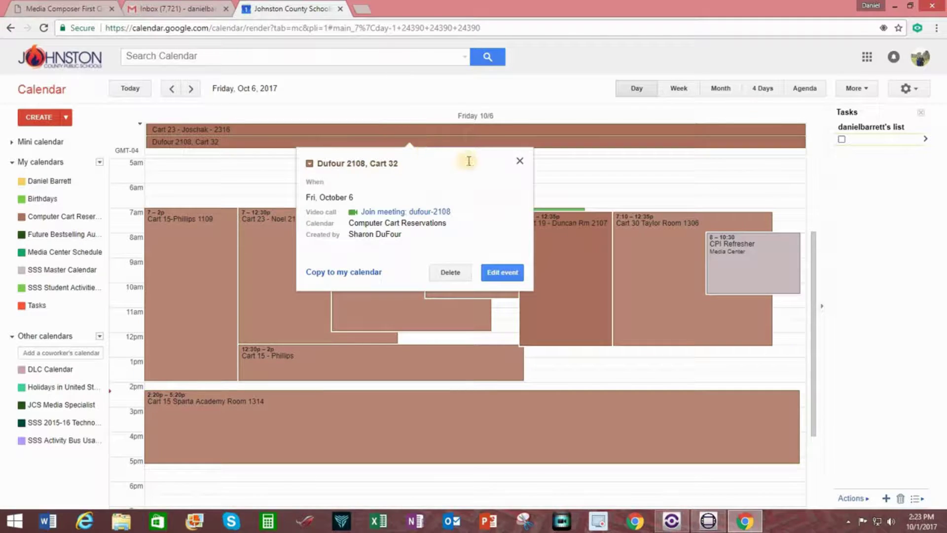
click(519, 161)
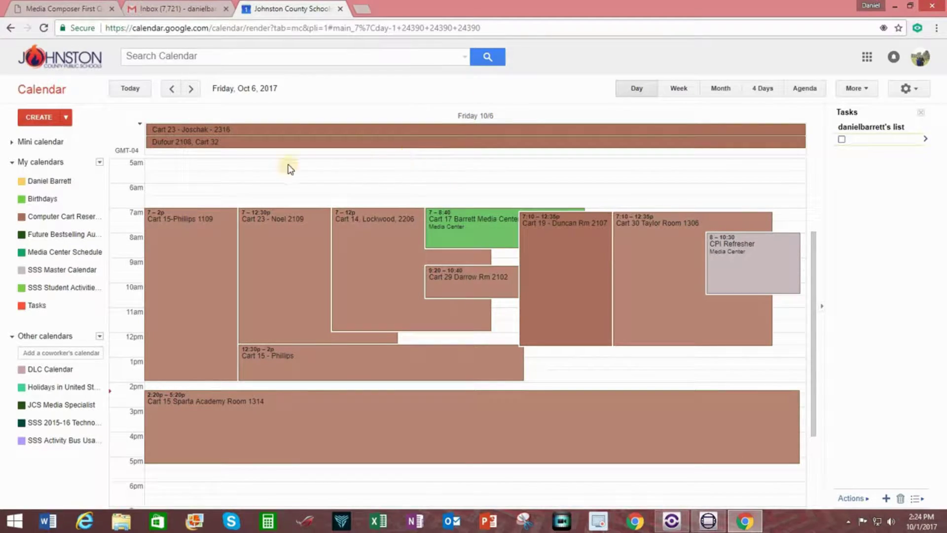
Step: On Monday, Oct 2, delete all events in the Cart 17 Barrett Media Center series
click(130, 90)
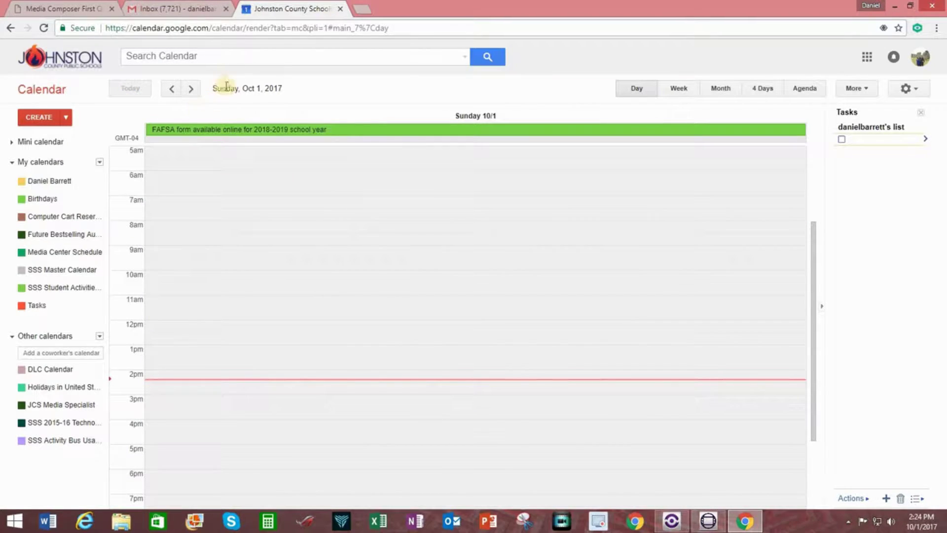
click(191, 90)
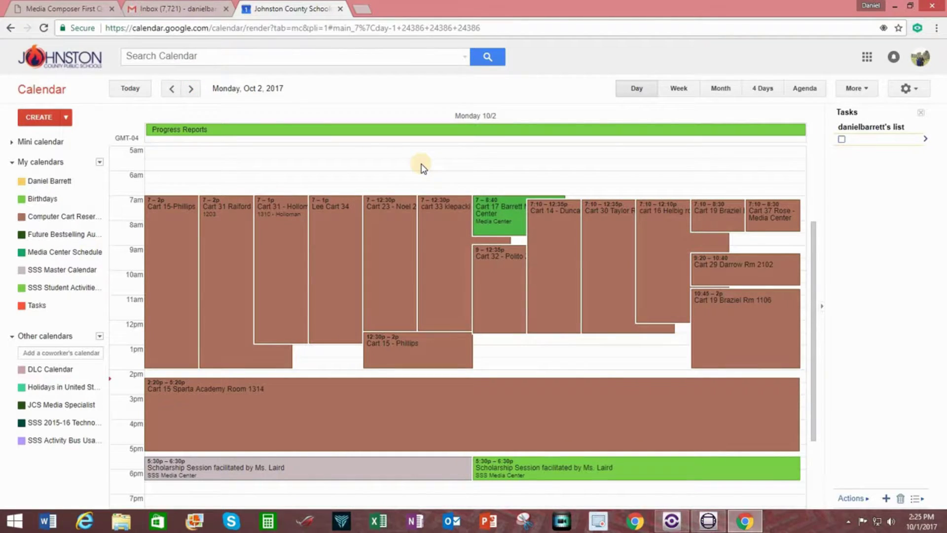
click(515, 214)
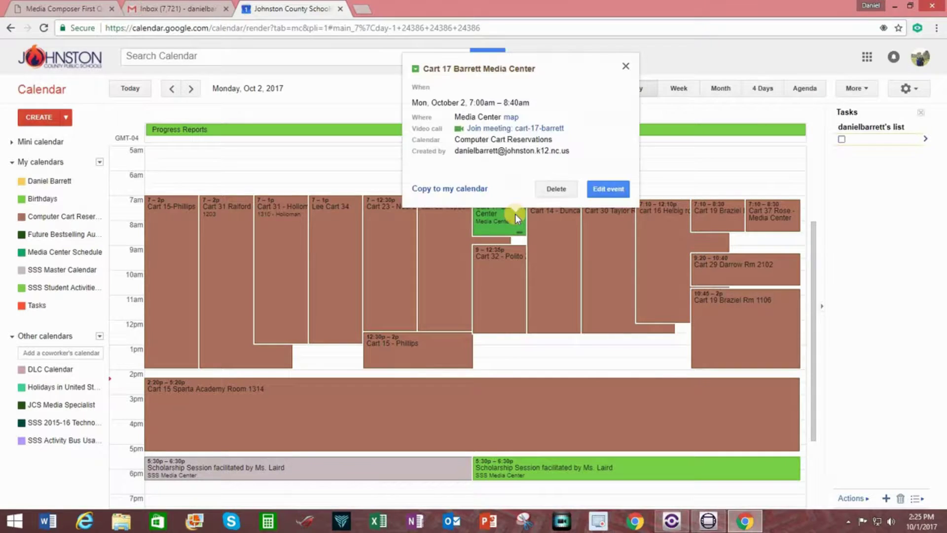
click(557, 192)
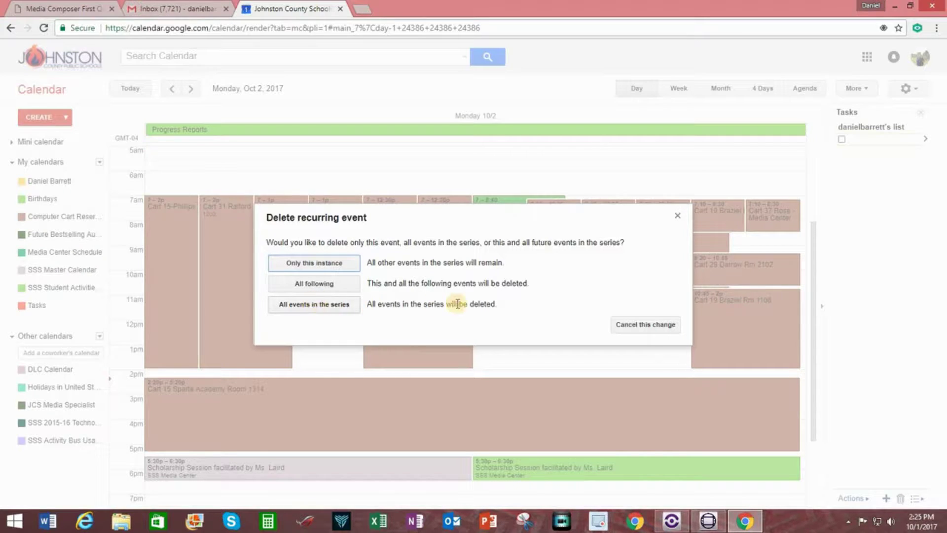
click(329, 306)
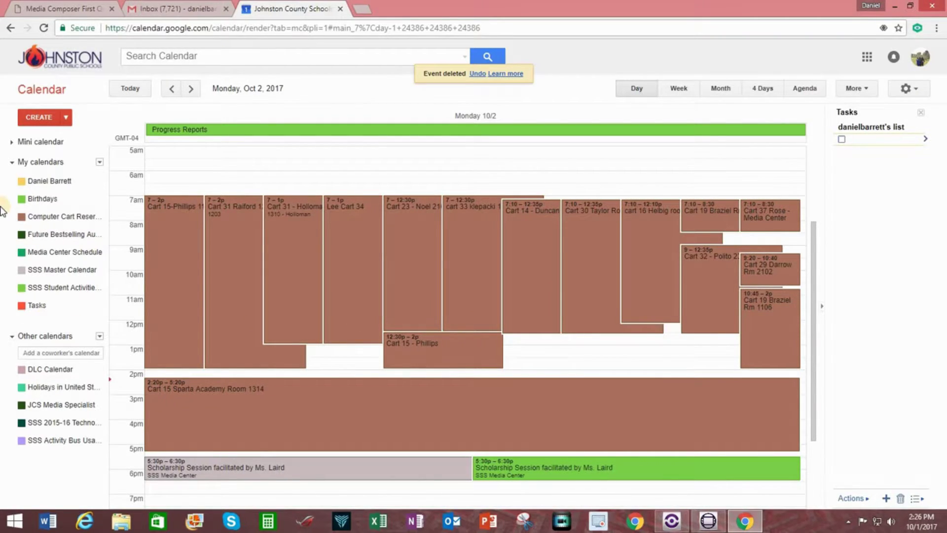
mouse_move(59, 216)
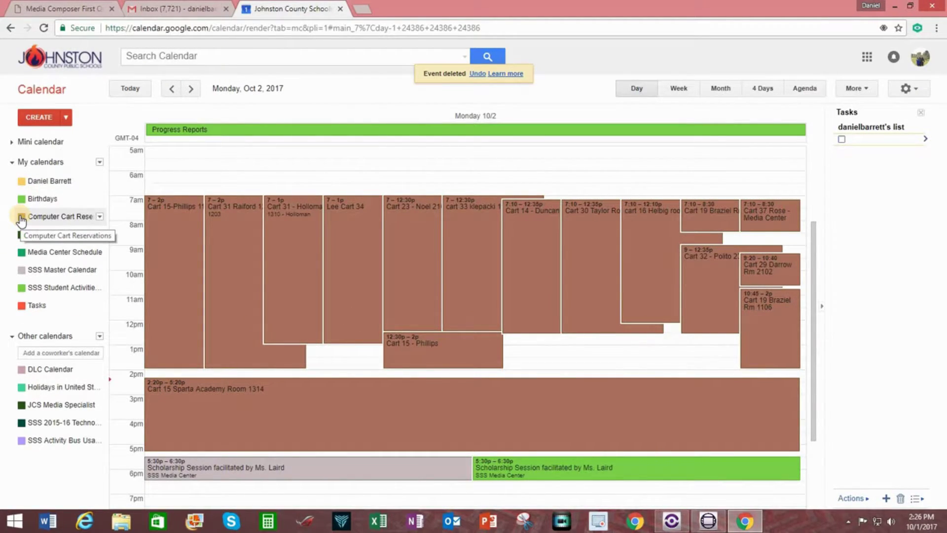
click(20, 217)
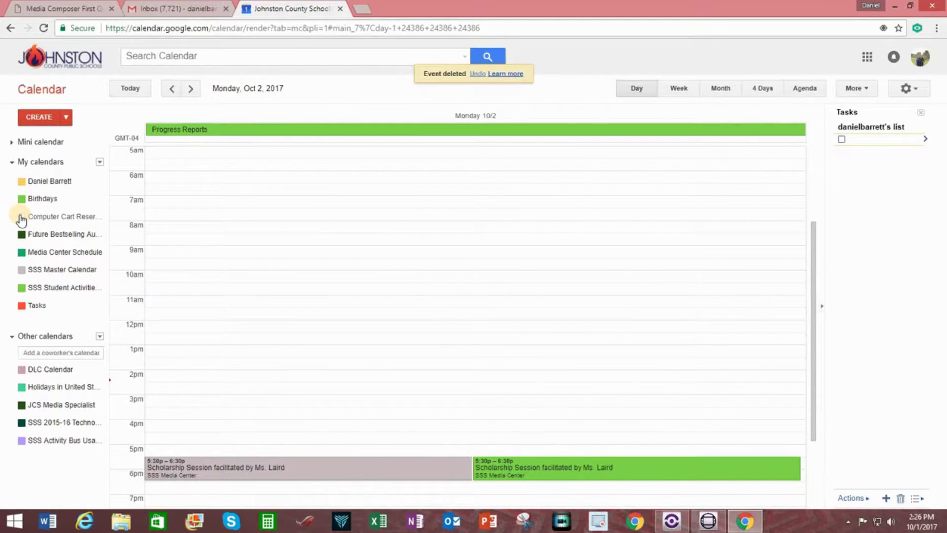
click(21, 217)
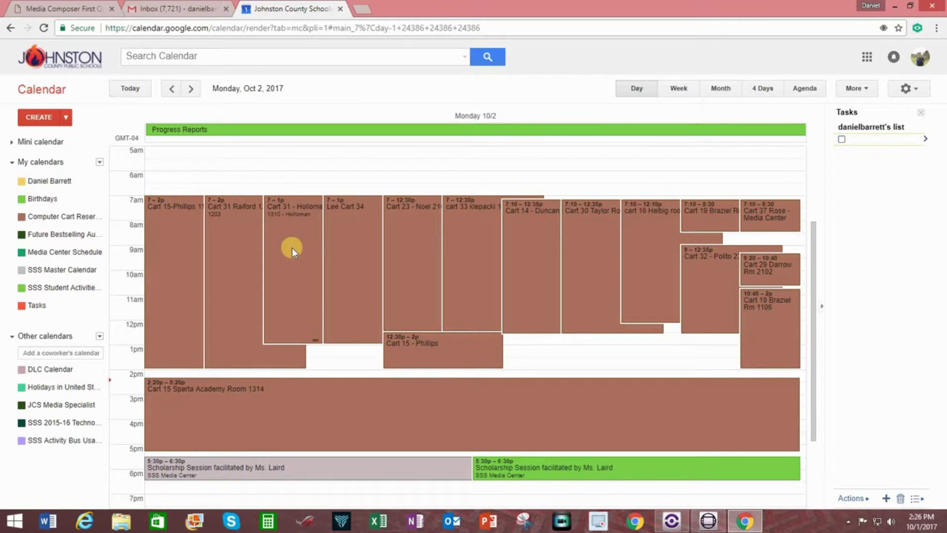
click(544, 360)
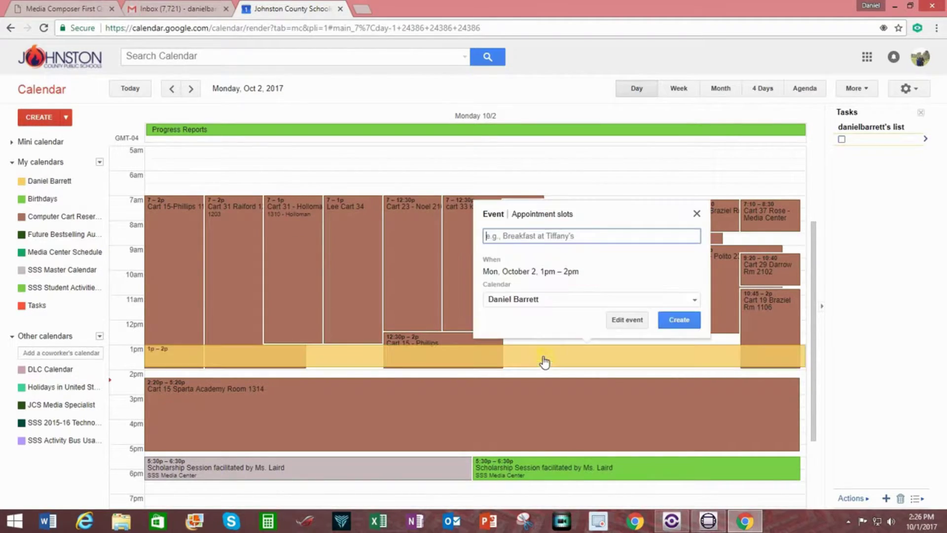
click(565, 300)
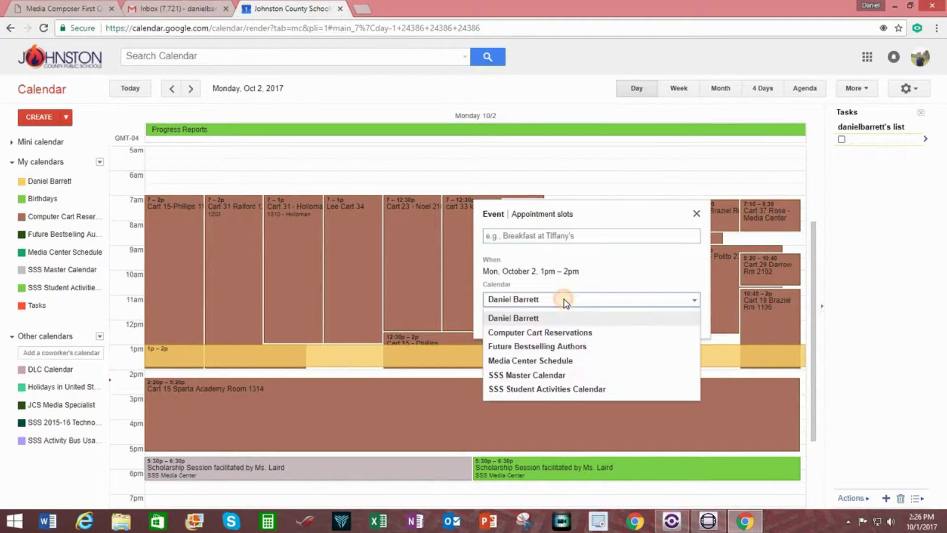
click(557, 332)
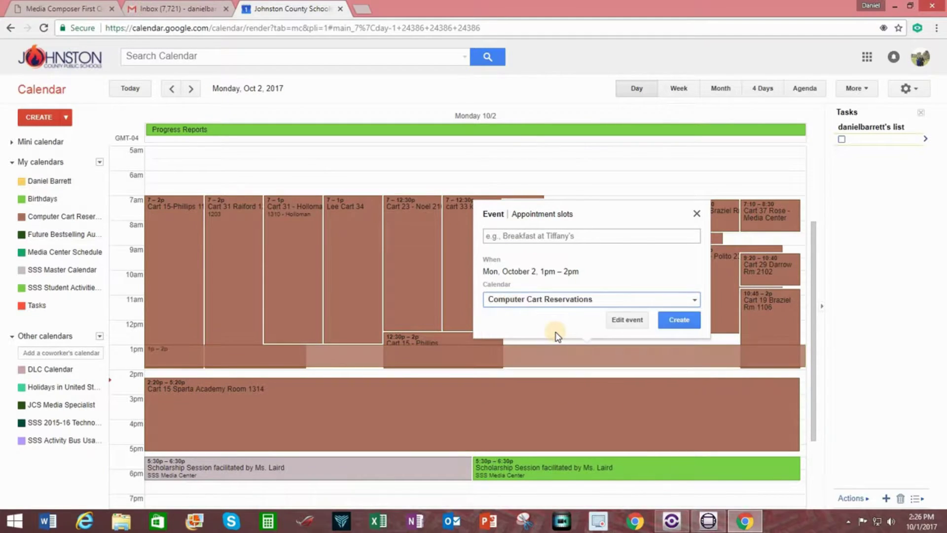
click(607, 302)
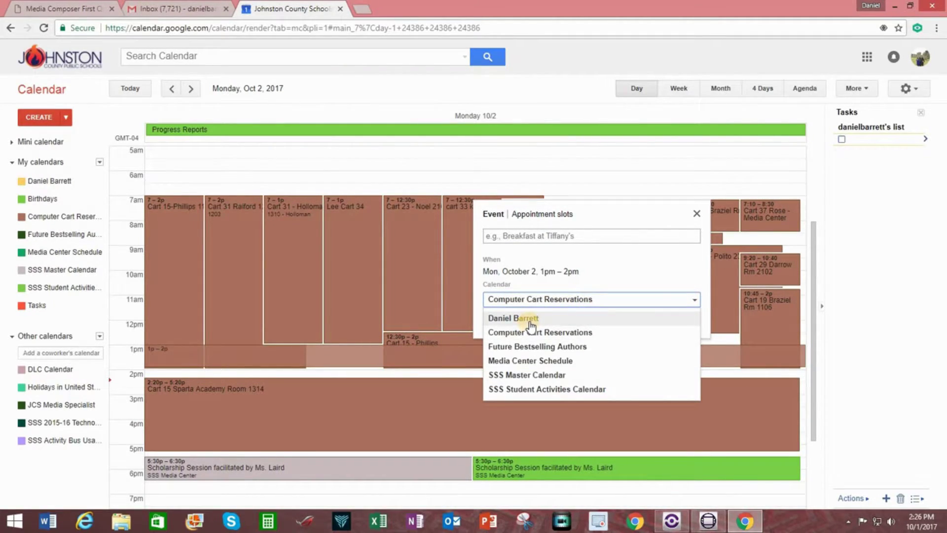
click(537, 319)
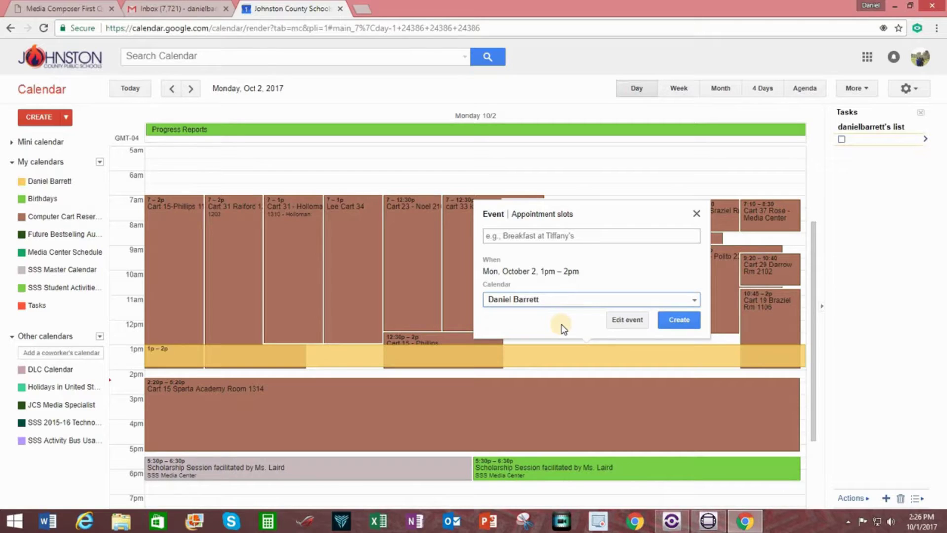
click(696, 213)
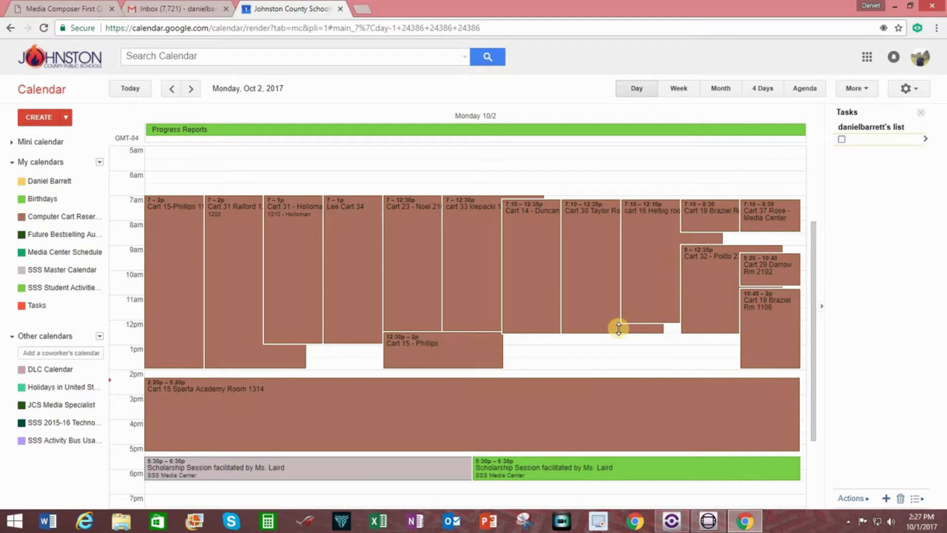
click(230, 252)
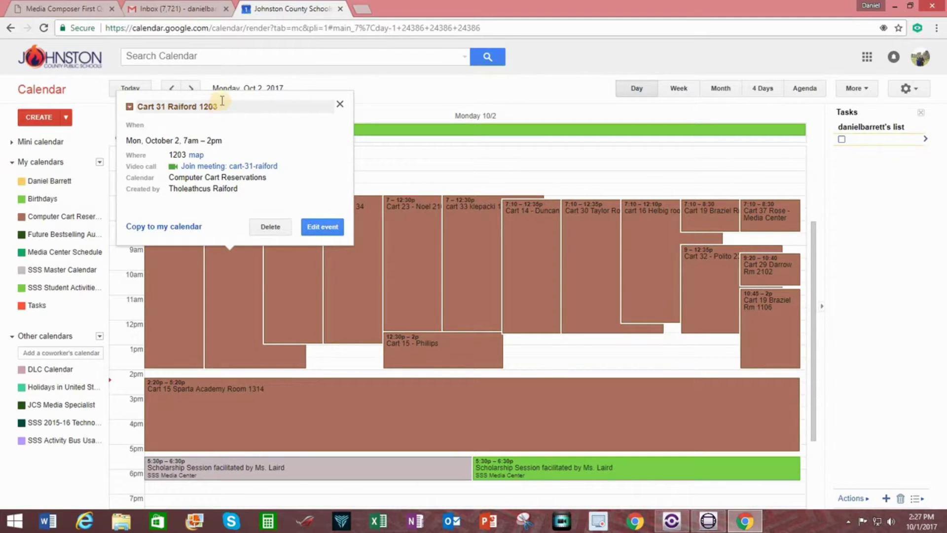
click(340, 104)
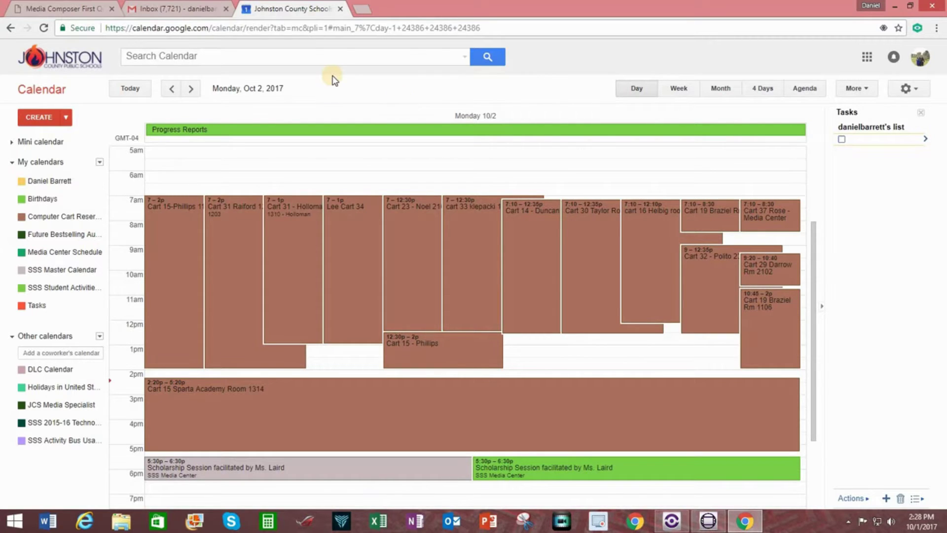
Step: Scroll through the Sep 29 cart reservation notification emails in the Gmail inbox
click(195, 9)
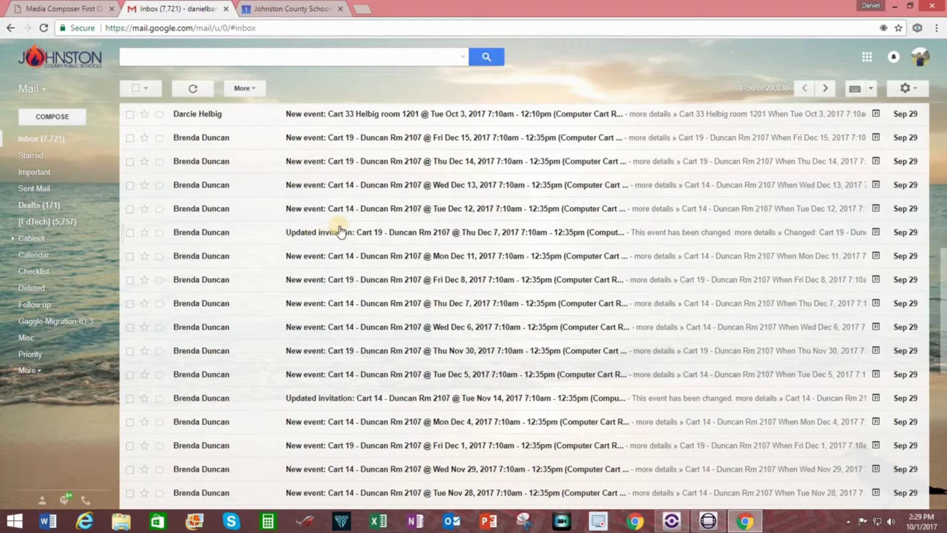
scroll(322, 242, down, 1)
scroll(322, 241, down, 5)
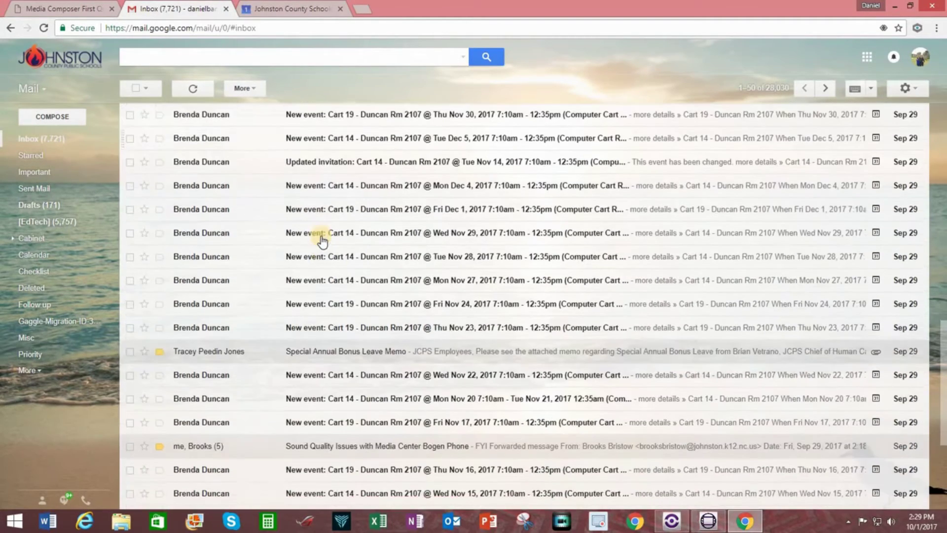
scroll(322, 242, down, 2)
scroll(322, 241, down, 1)
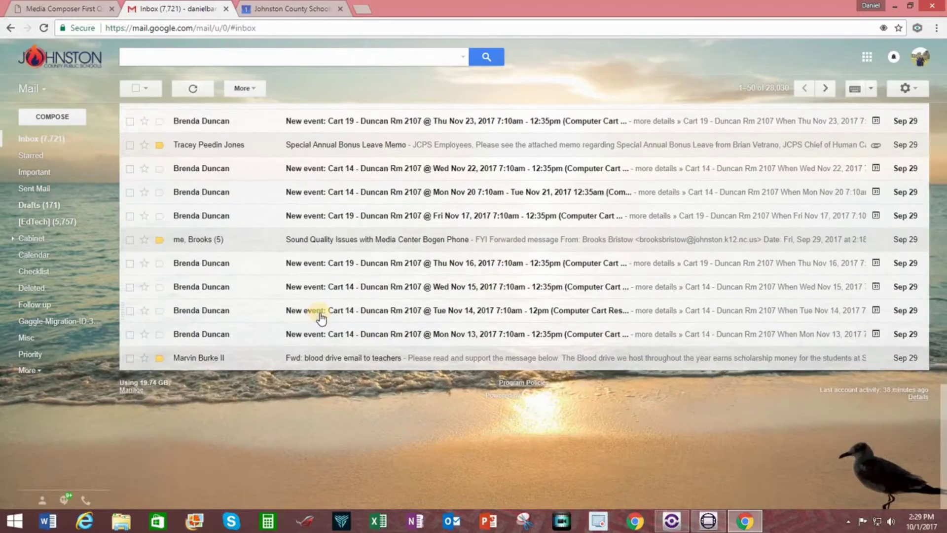
scroll(351, 313, up, 4)
scroll(351, 314, up, 5)
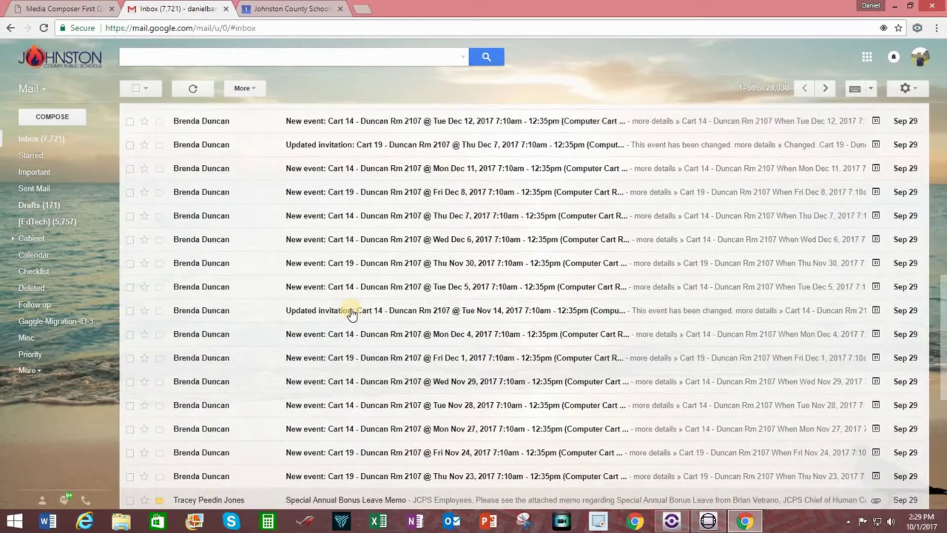
scroll(352, 313, up, 10)
scroll(352, 313, up, 2)
scroll(352, 313, down, 2)
scroll(352, 313, down, 1)
scroll(351, 313, up, 2)
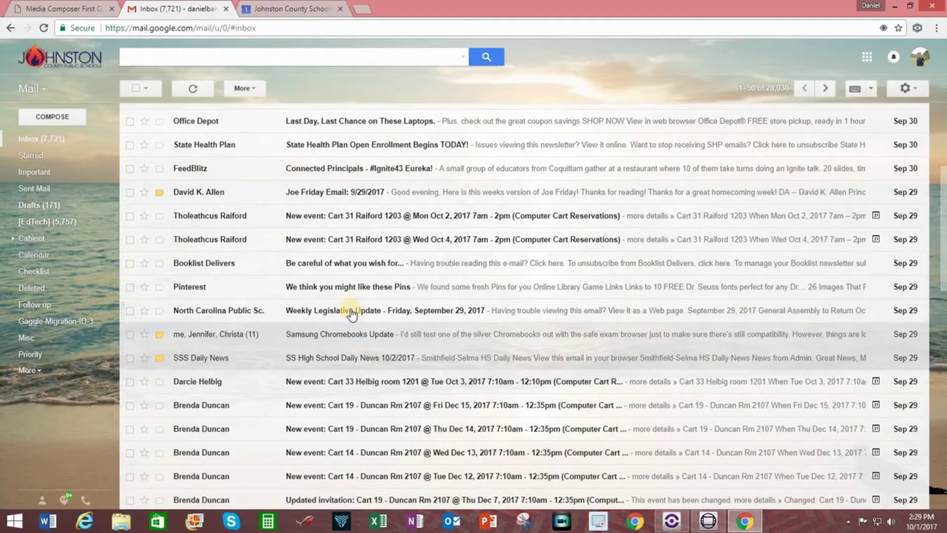
scroll(352, 313, up, 2)
scroll(351, 313, up, 2)
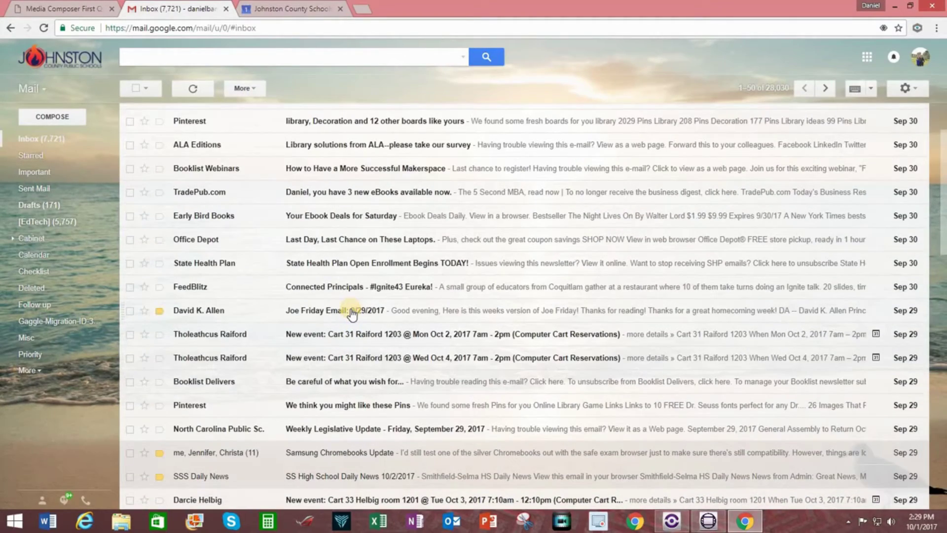
scroll(348, 309, up, 3)
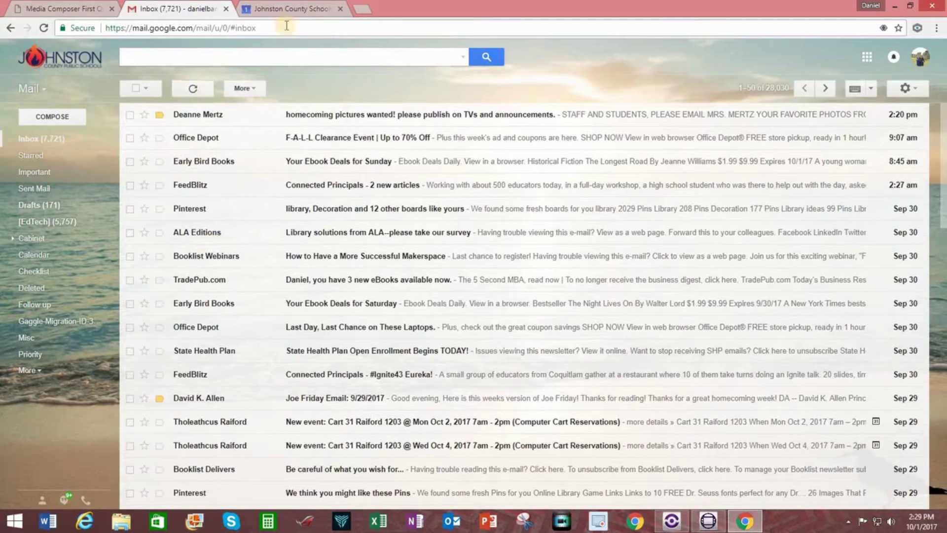
Step: Switch back to the Johnston County Schools calendar tab showing Monday, Oct 2
click(299, 10)
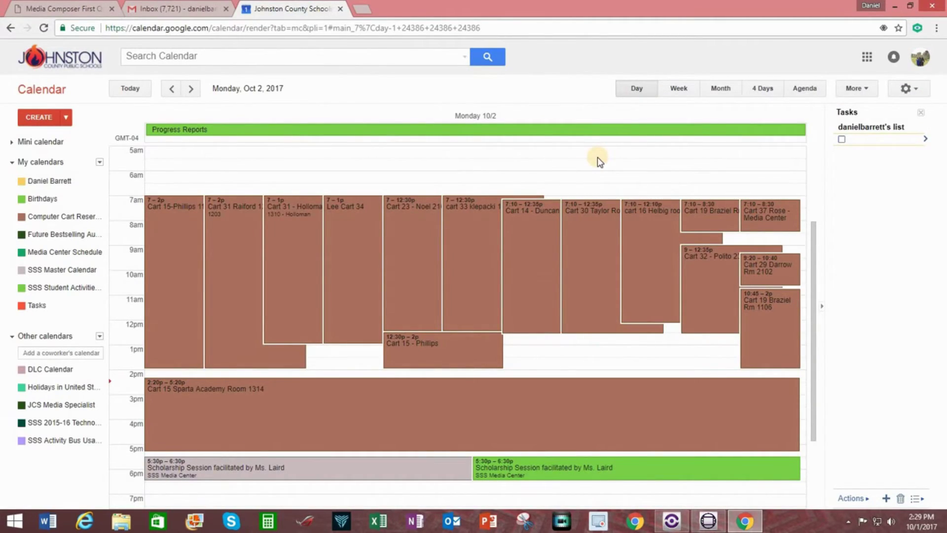